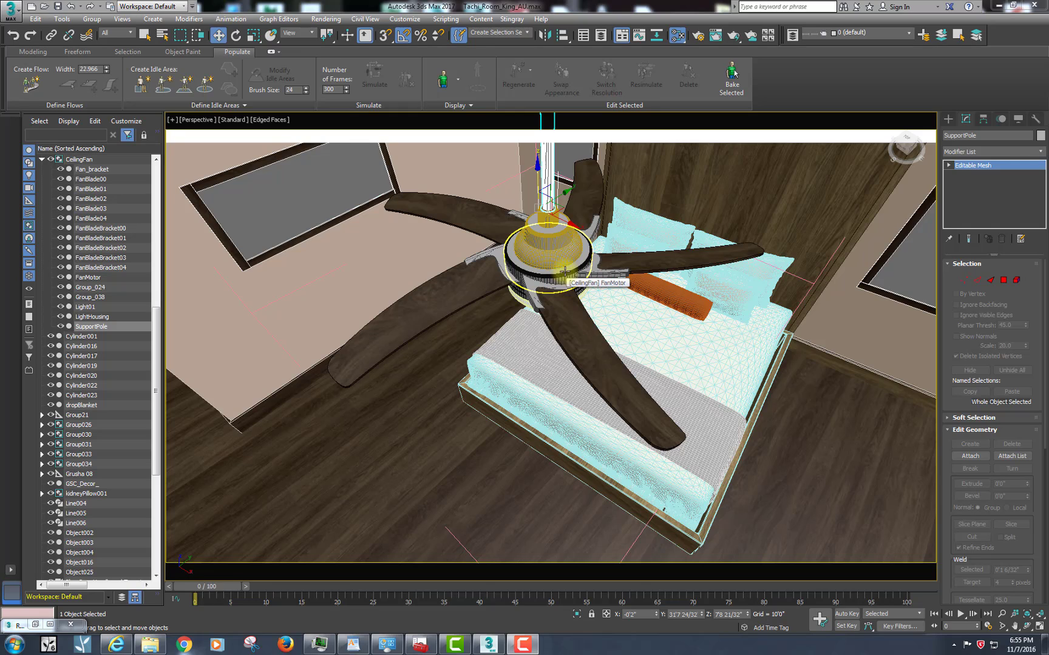
# Step: Close the open CeilingFan group and isolate the whole fan in the viewport
pyautogui.click(567, 280)
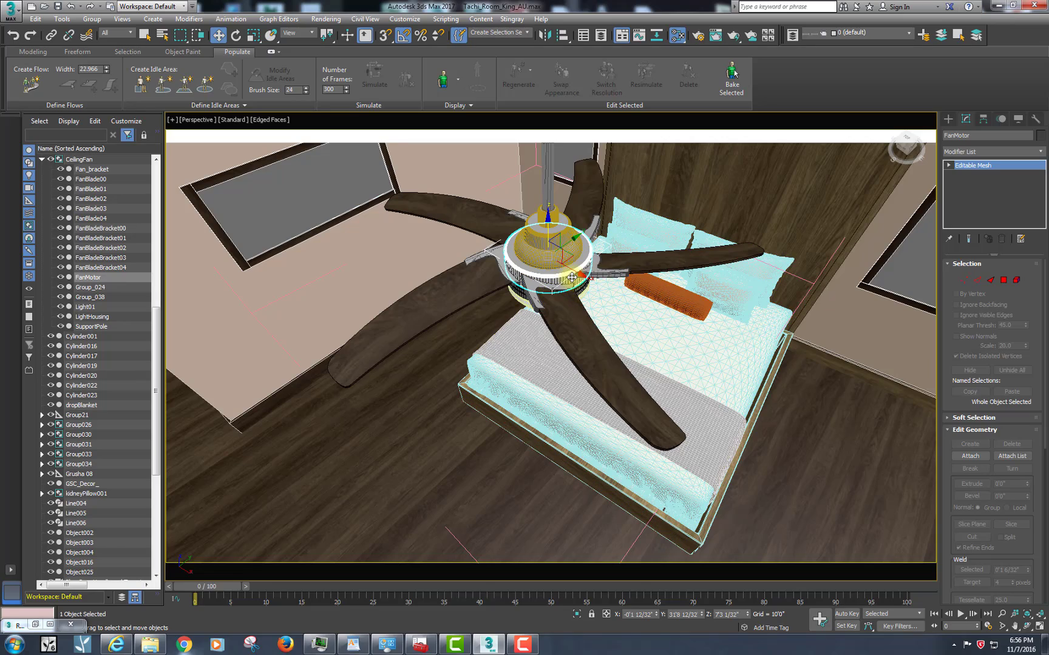
pyautogui.keyDown('alt'); pyautogui.moveTo(574, 272); pyautogui.dragTo(620, 244, button='middle'); pyautogui.keyUp('alt')
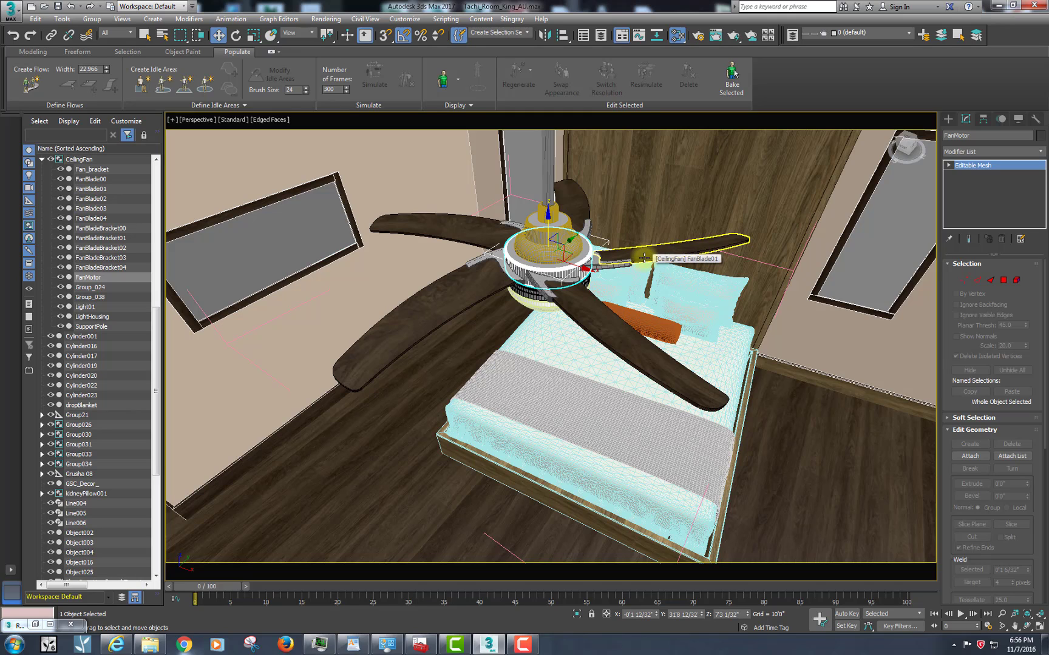
pyautogui.click(586, 316)
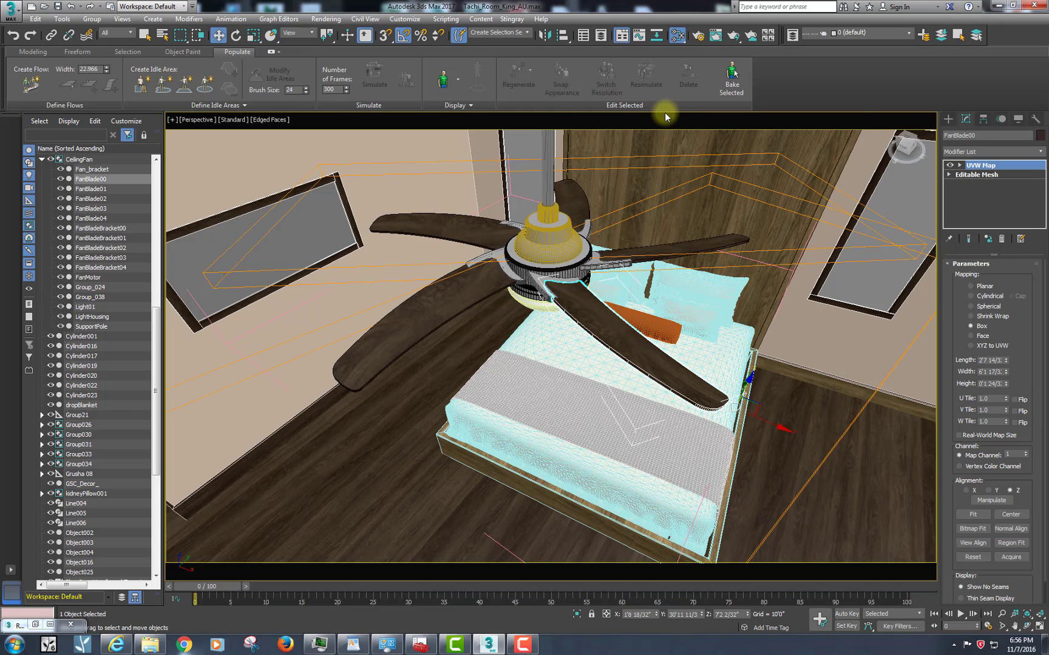
pyautogui.click(94, 22)
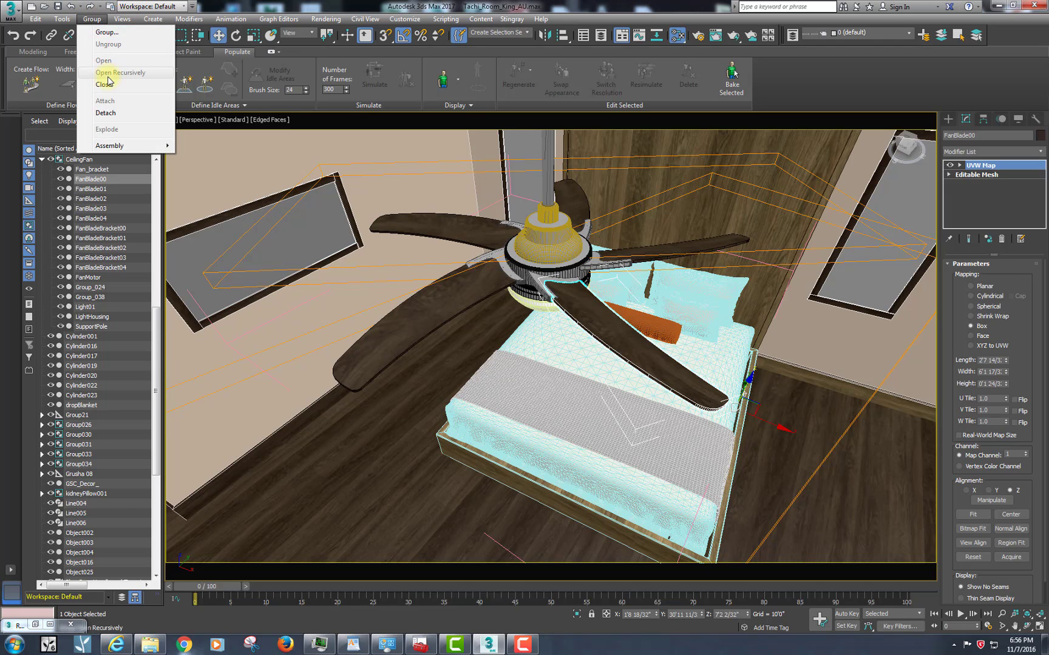
pyautogui.click(103, 85)
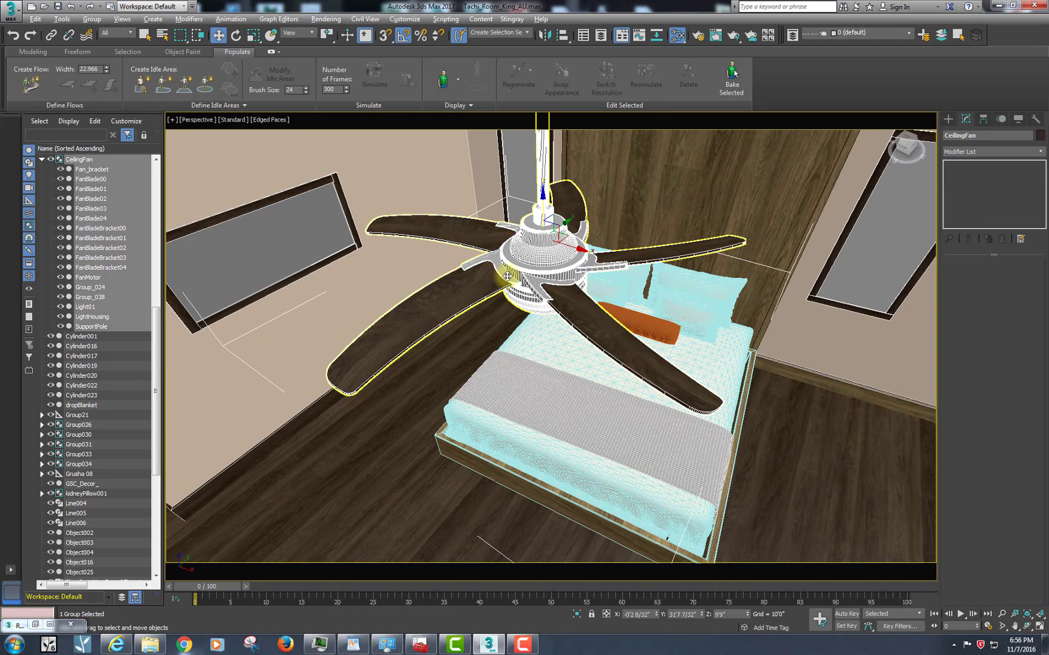
pyautogui.hotkey('alt', 'q')
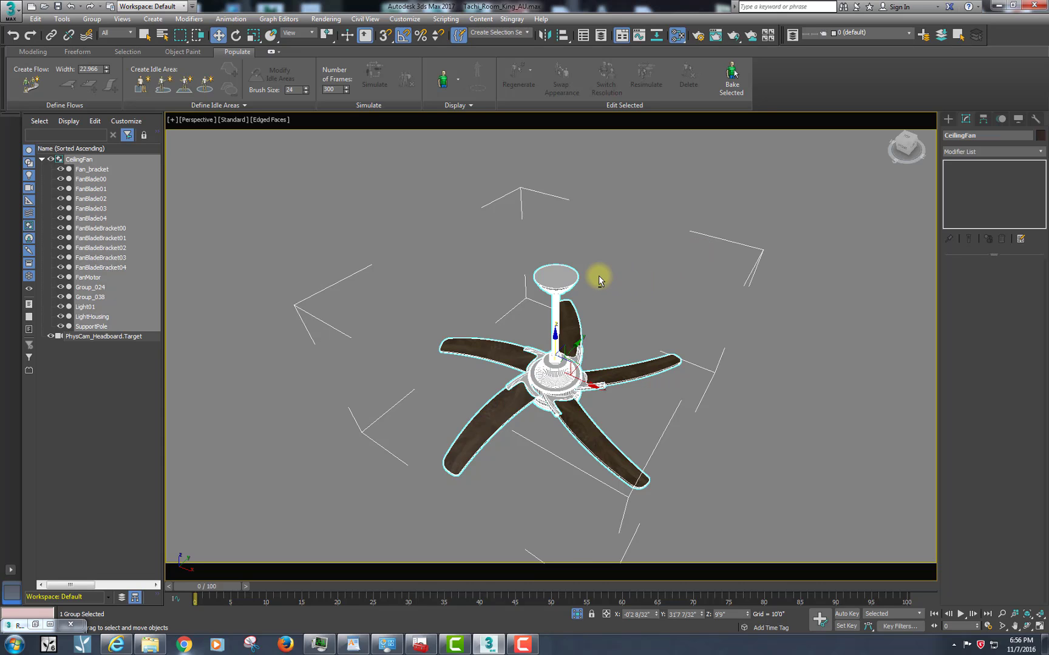
pyautogui.keyDown('alt'); pyautogui.moveTo(599, 276); pyautogui.dragTo(619, 255, button='middle'); pyautogui.keyUp('alt')
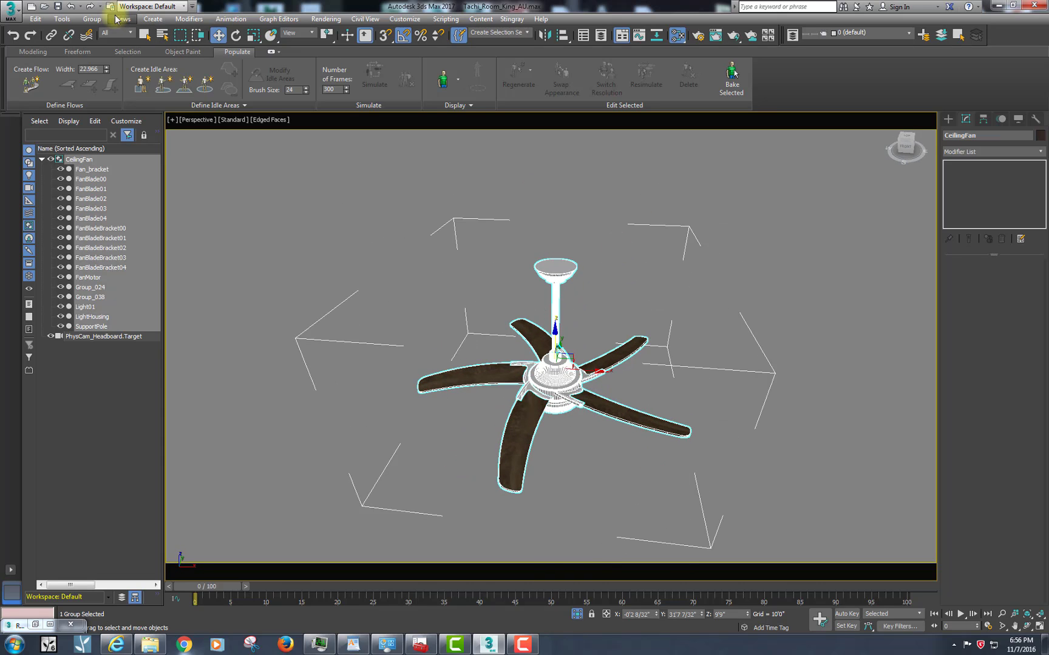
# Step: Open the CeilingFan group and select the individual blade FanBlade00
pyautogui.click(92, 19)
pyautogui.click(125, 72)
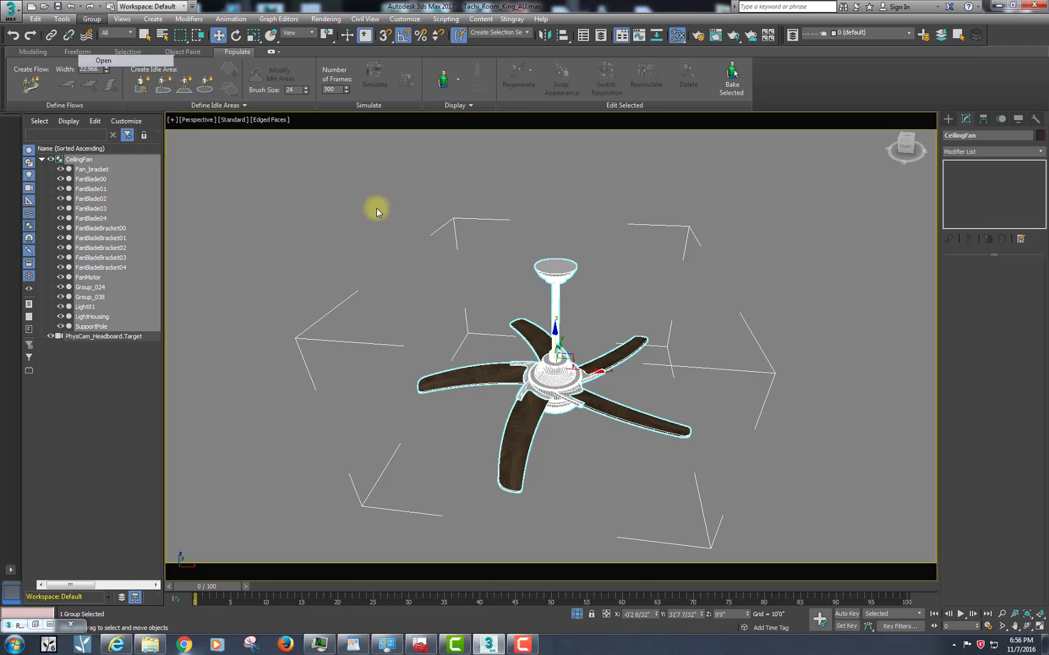
pyautogui.click(375, 208)
pyautogui.click(599, 402)
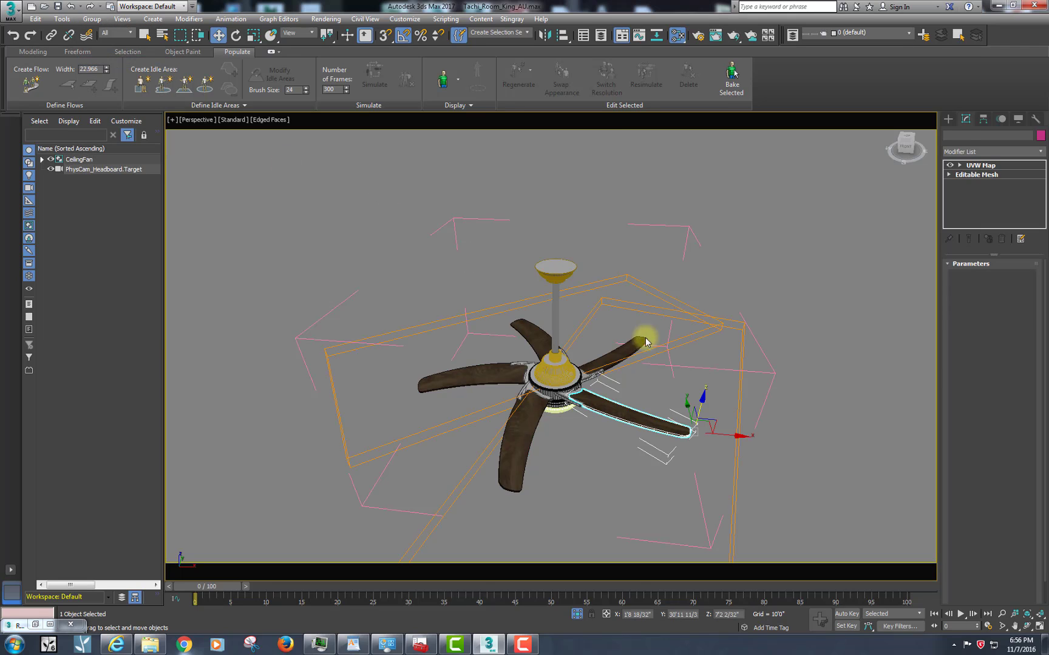
# Step: Try rotating FanMotor on its own about its local Z axis
pyautogui.click(568, 379)
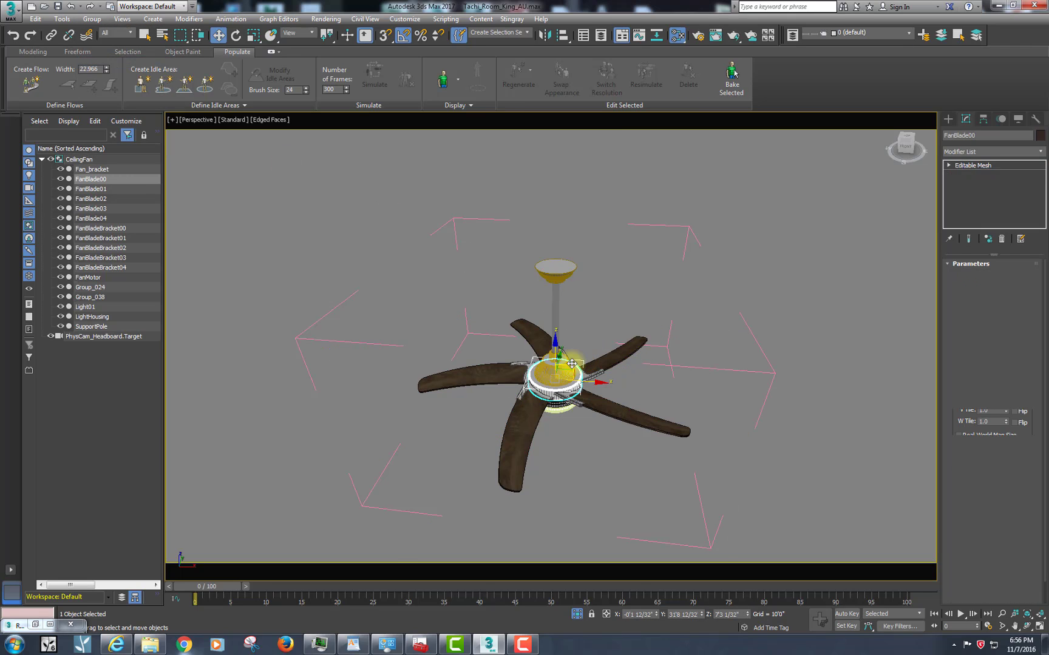
pyautogui.scroll(4, 586, 387)
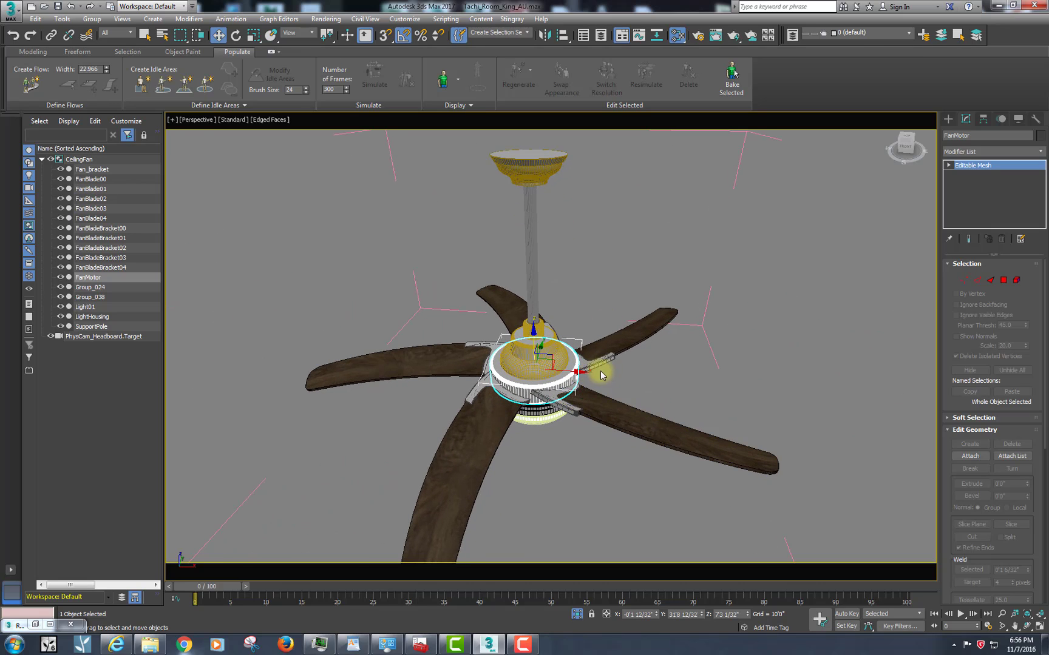
pyautogui.press('e')
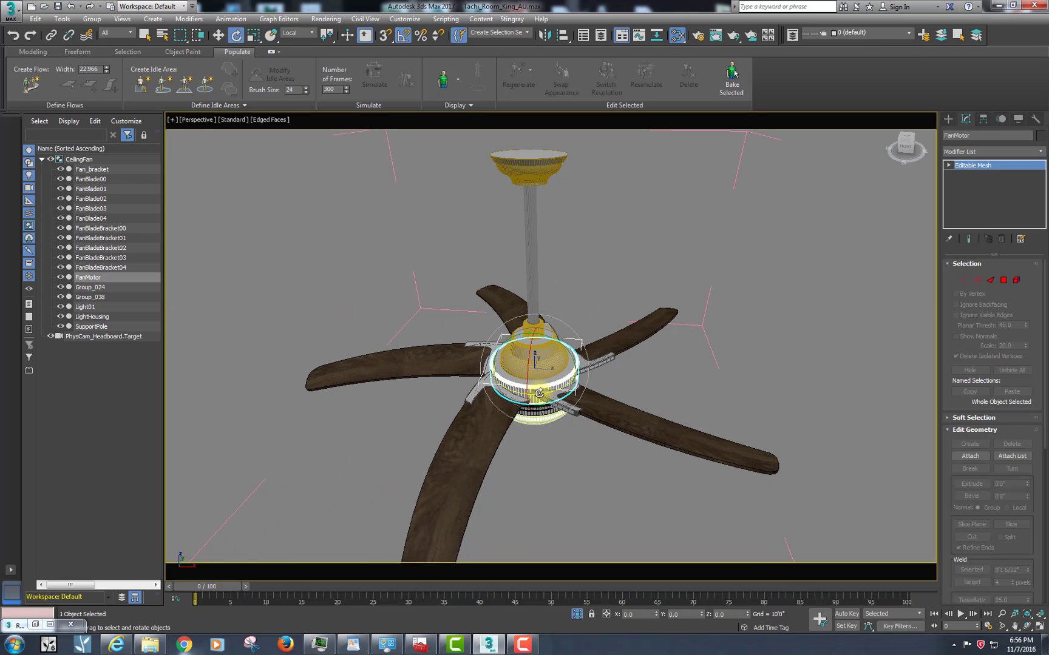
pyautogui.moveTo(539, 393); pyautogui.dragTo(570, 398)
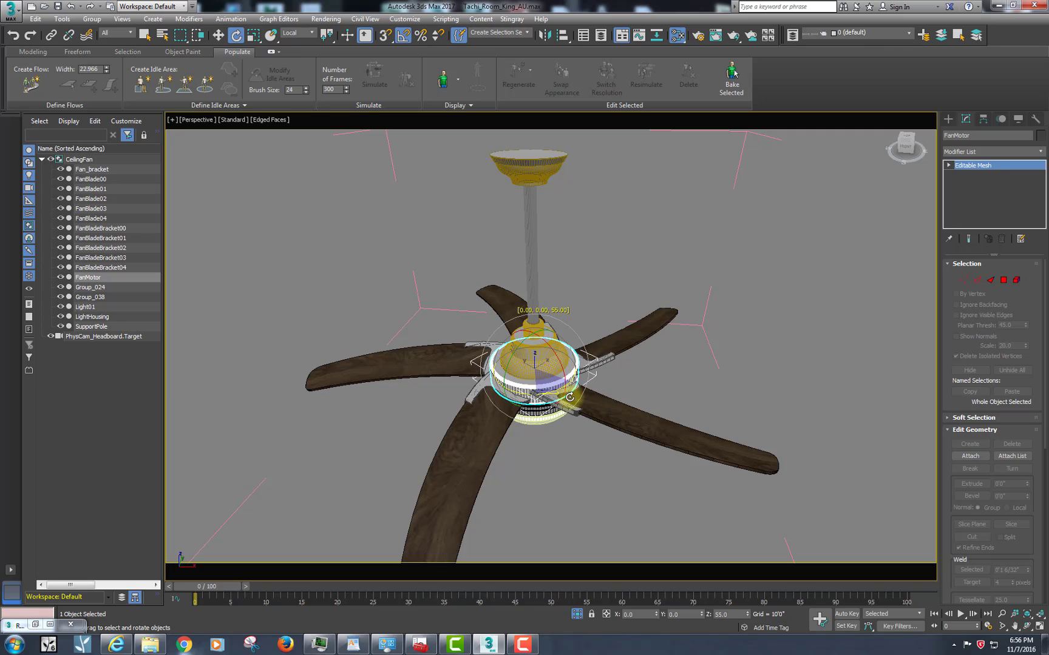
pyautogui.rightClick(570, 398)
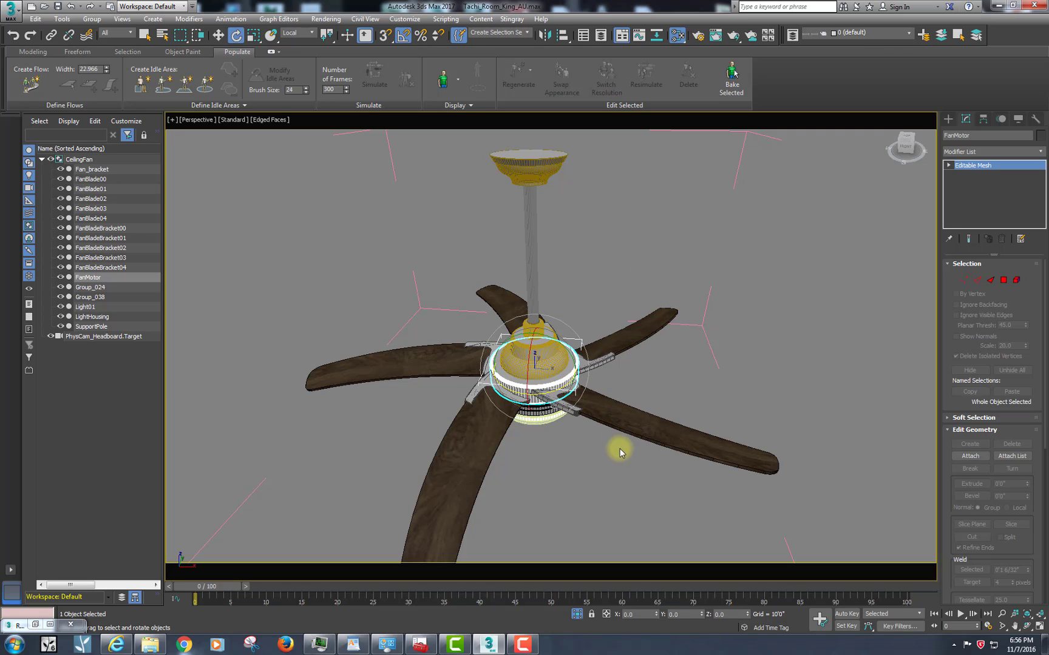
pyautogui.click(567, 403)
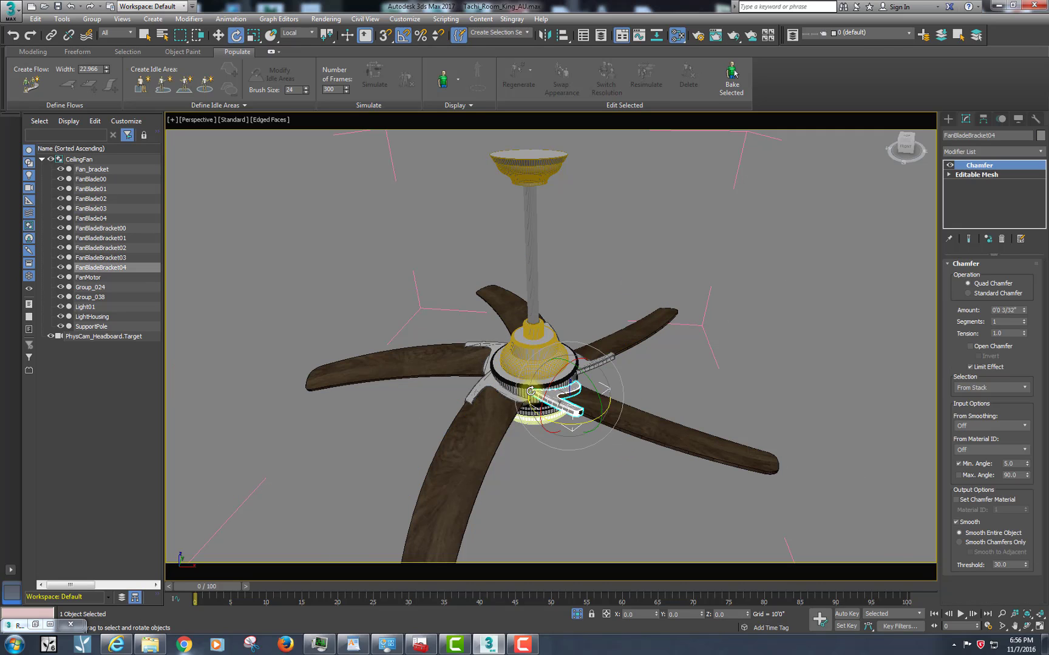
pyautogui.click(545, 386)
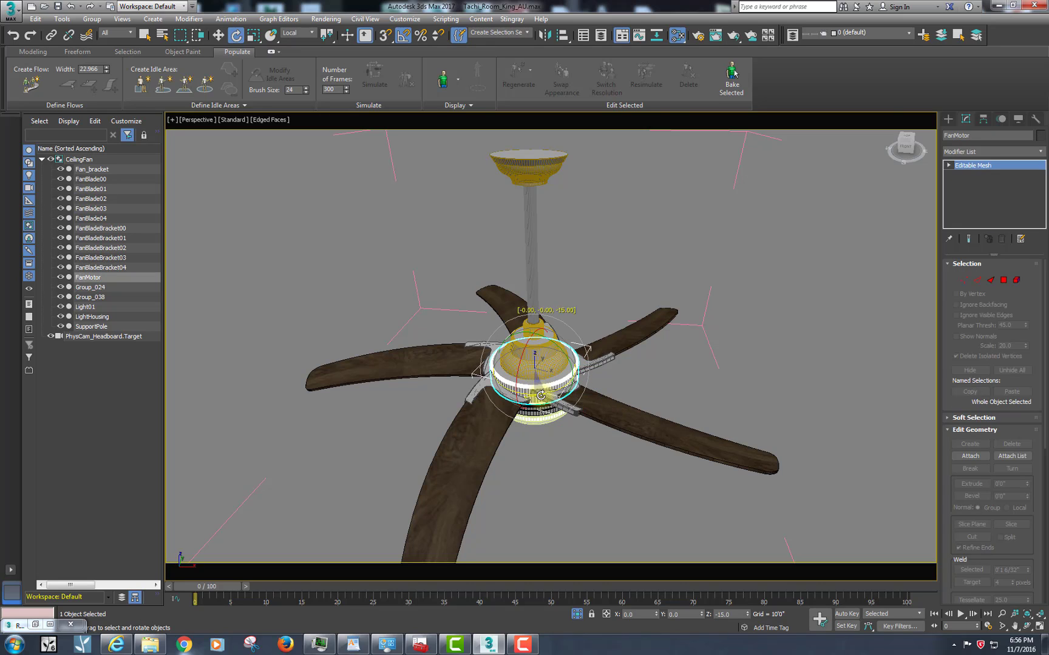
# Step: Create a small Dummy helper in the empty space beside the fan motor
pyautogui.click(948, 119)
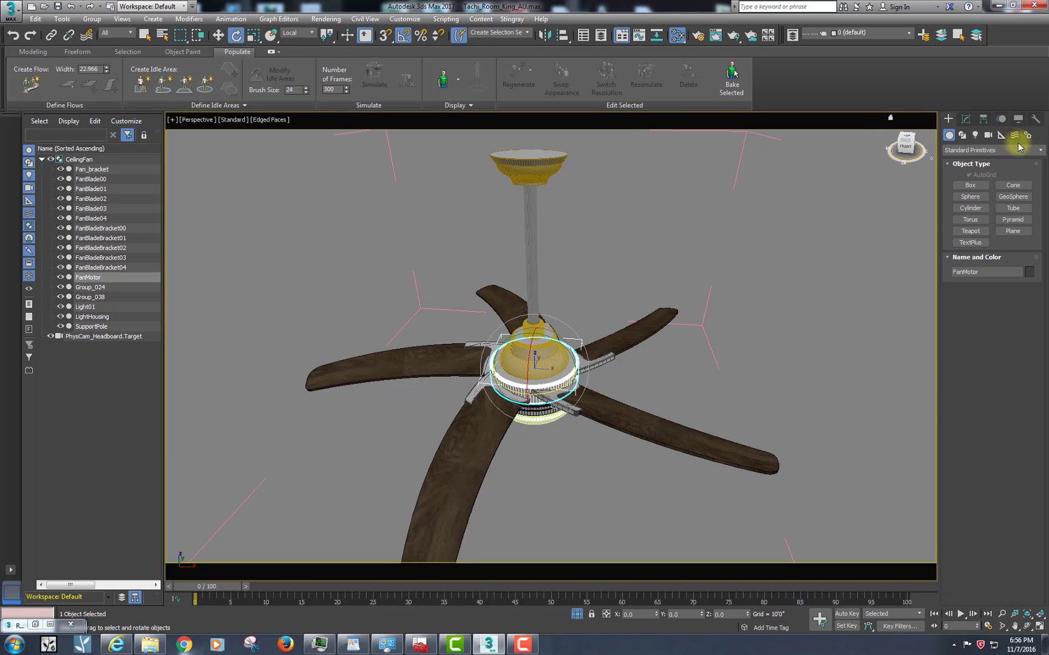
pyautogui.click(984, 150)
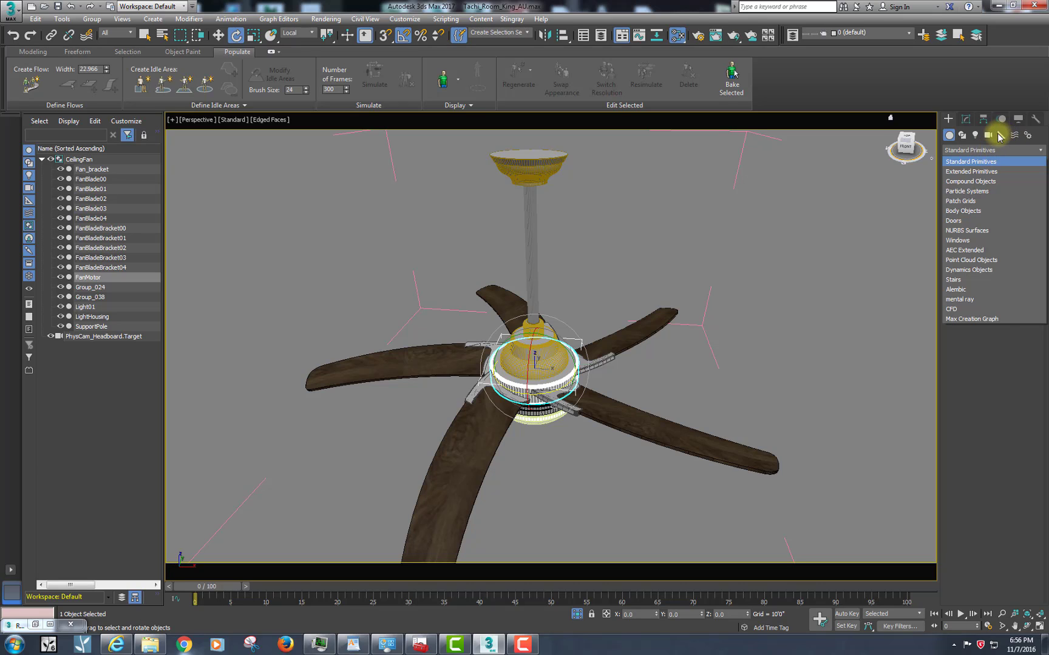
pyautogui.click(1000, 135)
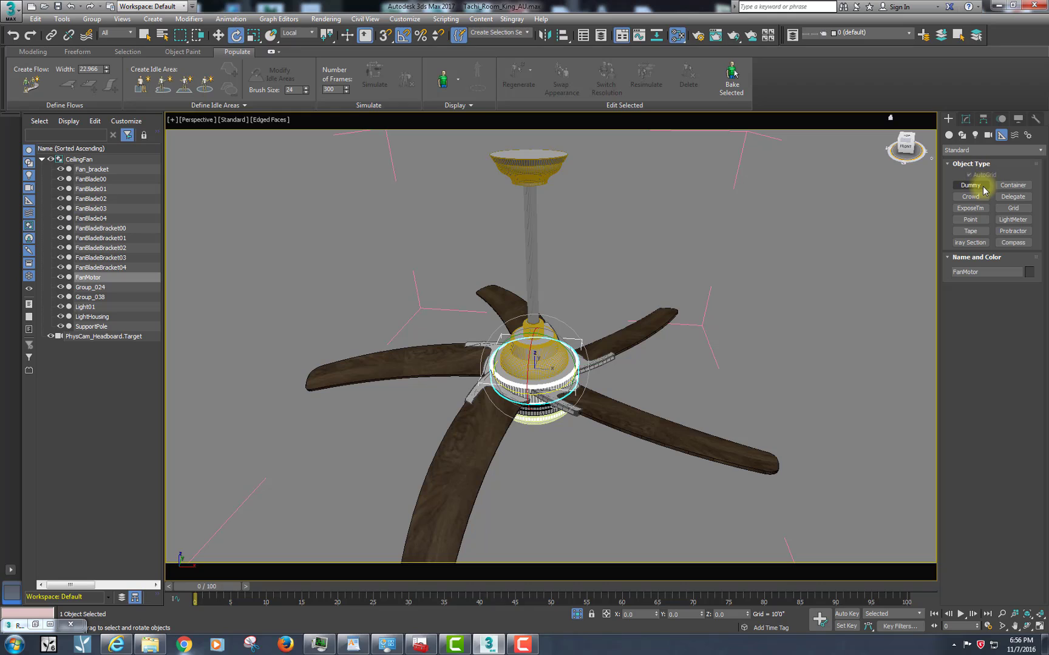
pyautogui.click(971, 185)
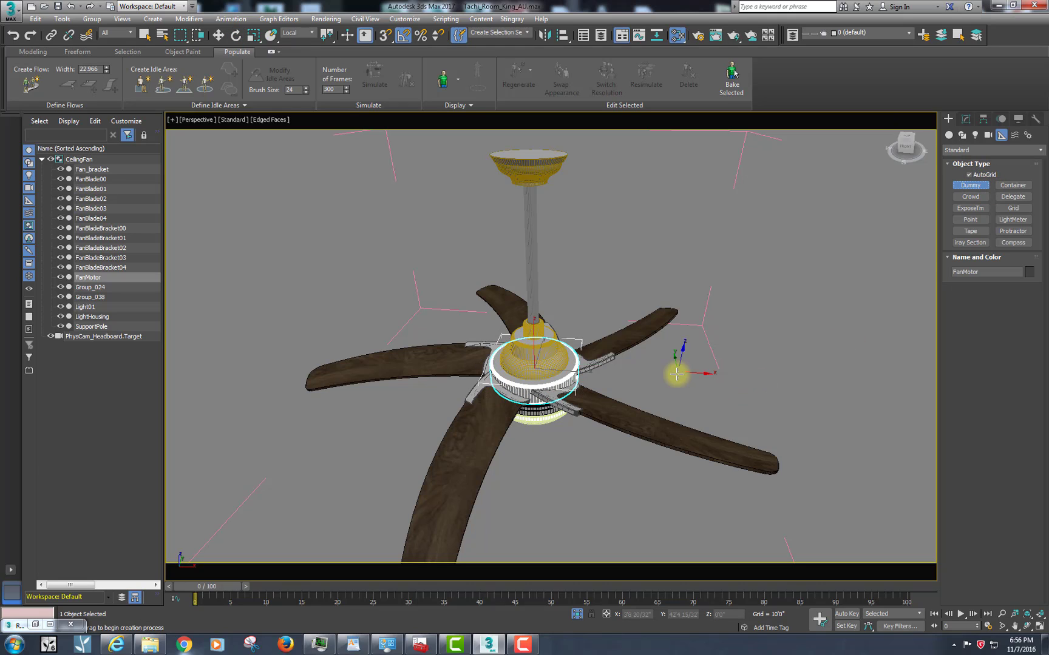
pyautogui.moveTo(682, 377); pyautogui.dragTo(704, 396)
# Step: Align the dummy to FanMotor in X, Y and Z position, center to center
pyautogui.hotkey('alt', 'a')
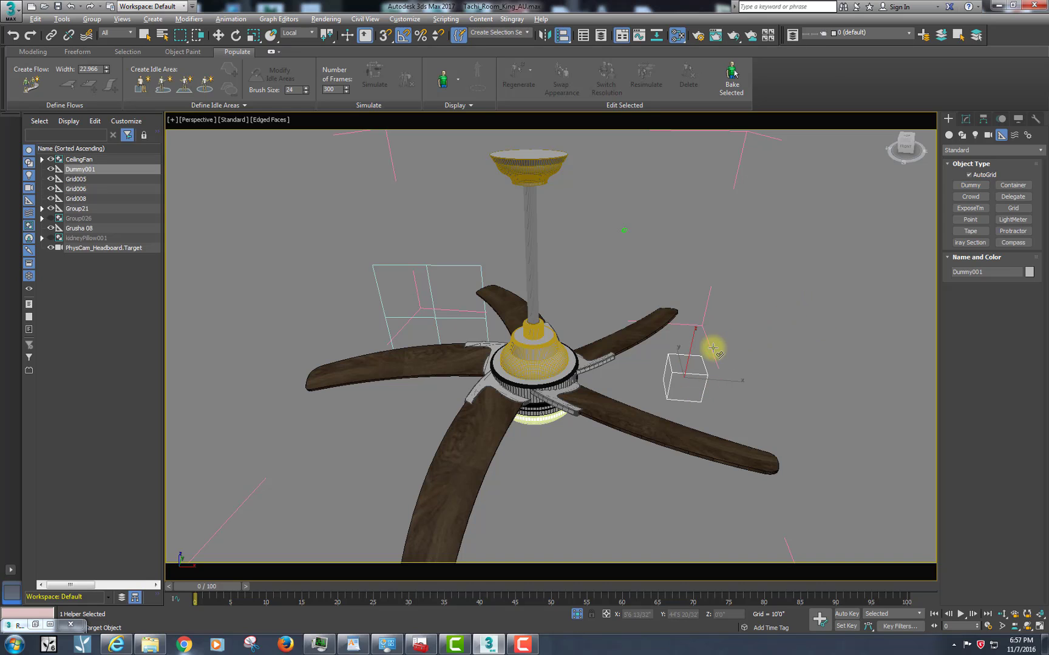
pyautogui.click(563, 387)
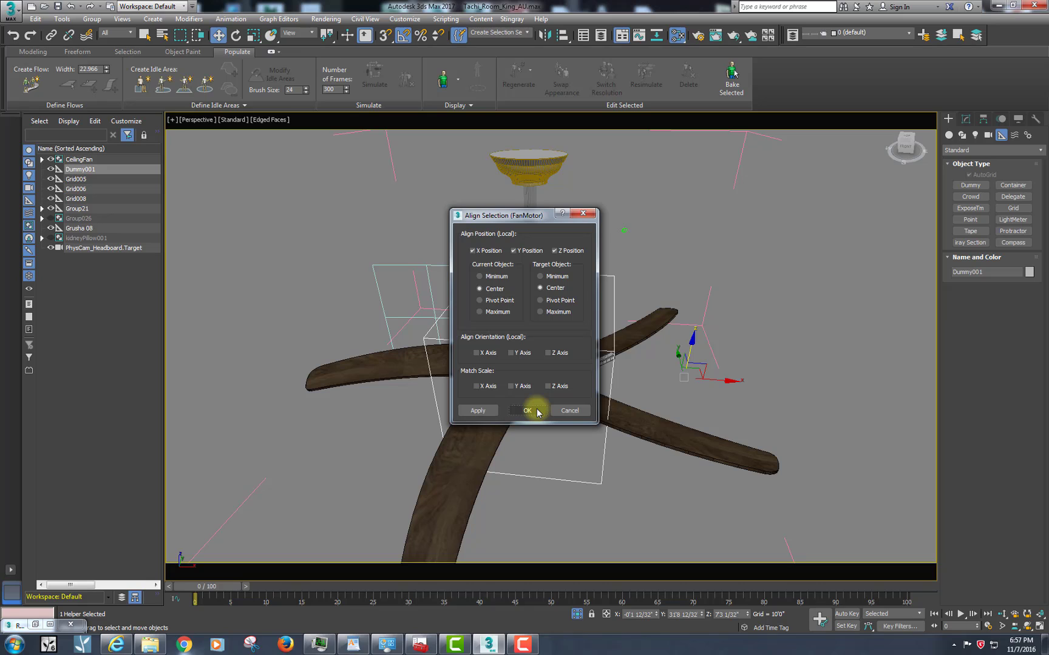
pyautogui.click(527, 411)
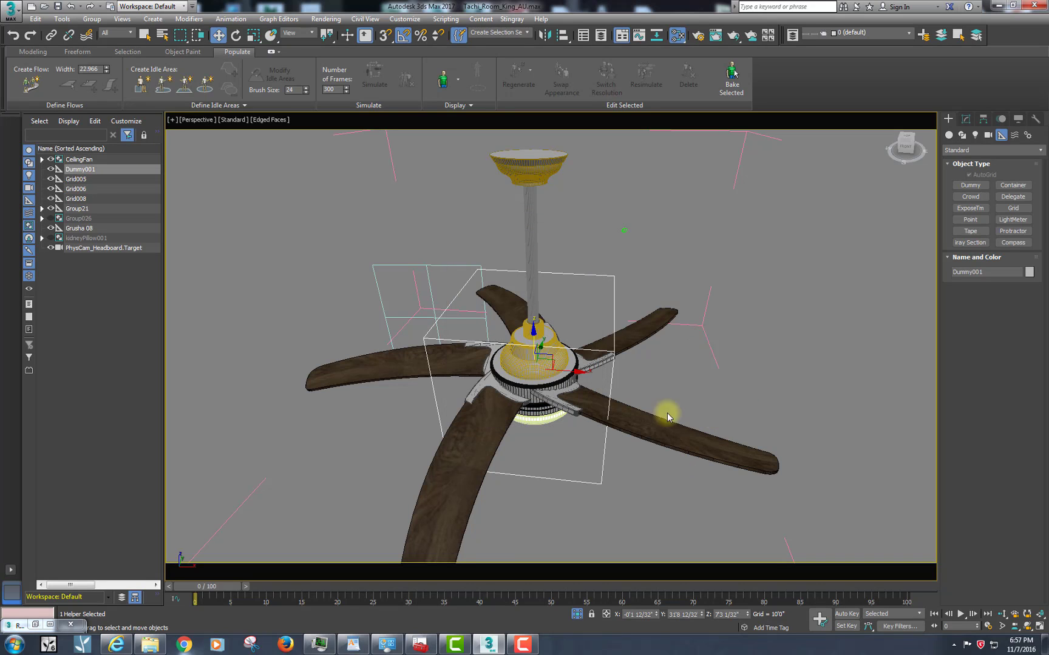
# Step: Try rotating the dummy about its local Z axis
pyautogui.press('e')
pyautogui.moveTo(543, 393); pyautogui.dragTo(540, 396)
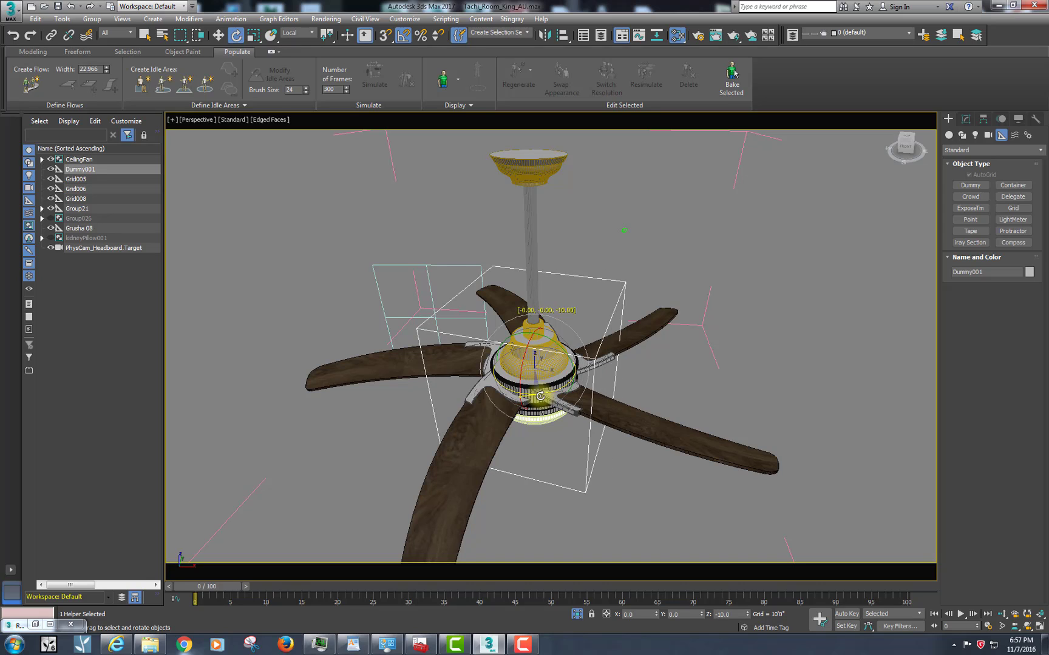
pyautogui.rightClick(541, 397)
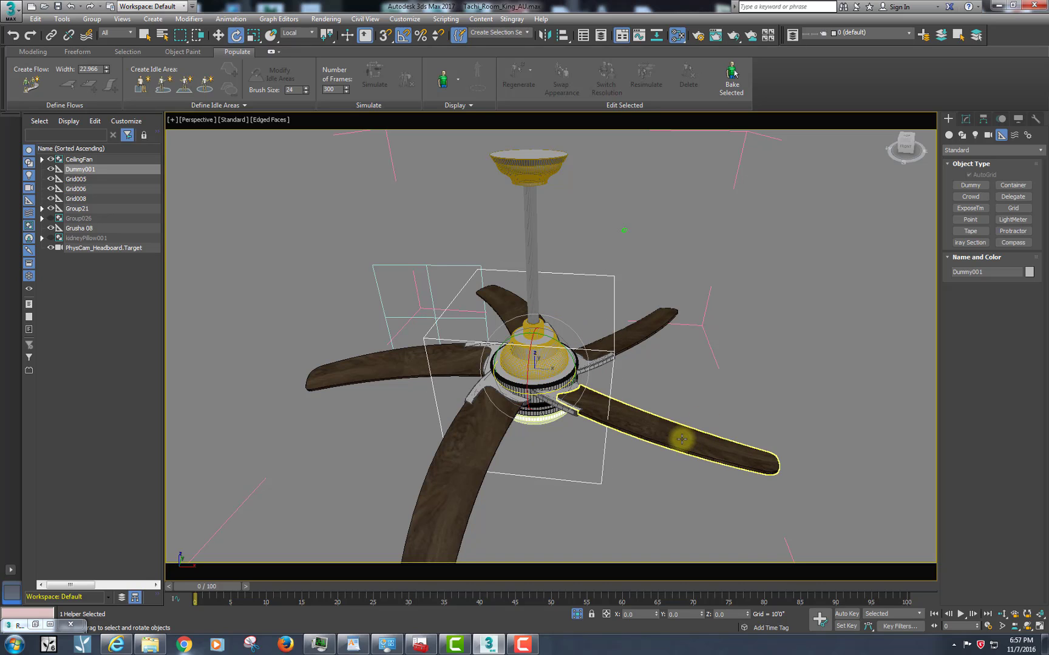
# Step: Link FanBlade00 to FanBladeBracket04 and link that bracket to FanMotor
pyautogui.click(682, 439)
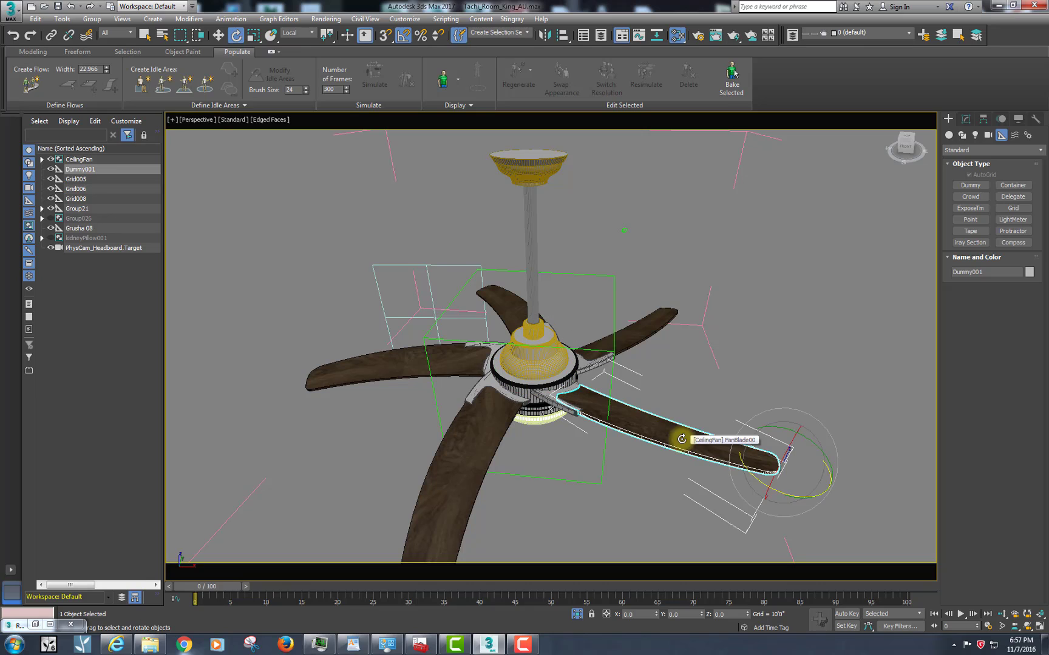
pyautogui.click(51, 36)
pyautogui.moveTo(651, 429); pyautogui.dragTo(568, 411)
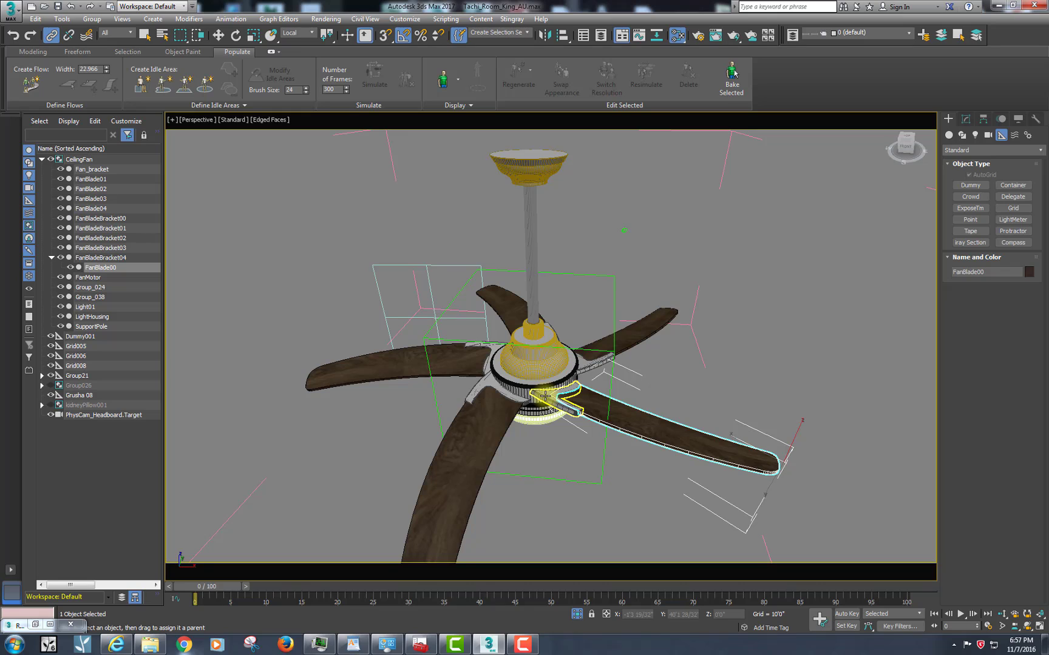
pyautogui.click(548, 400)
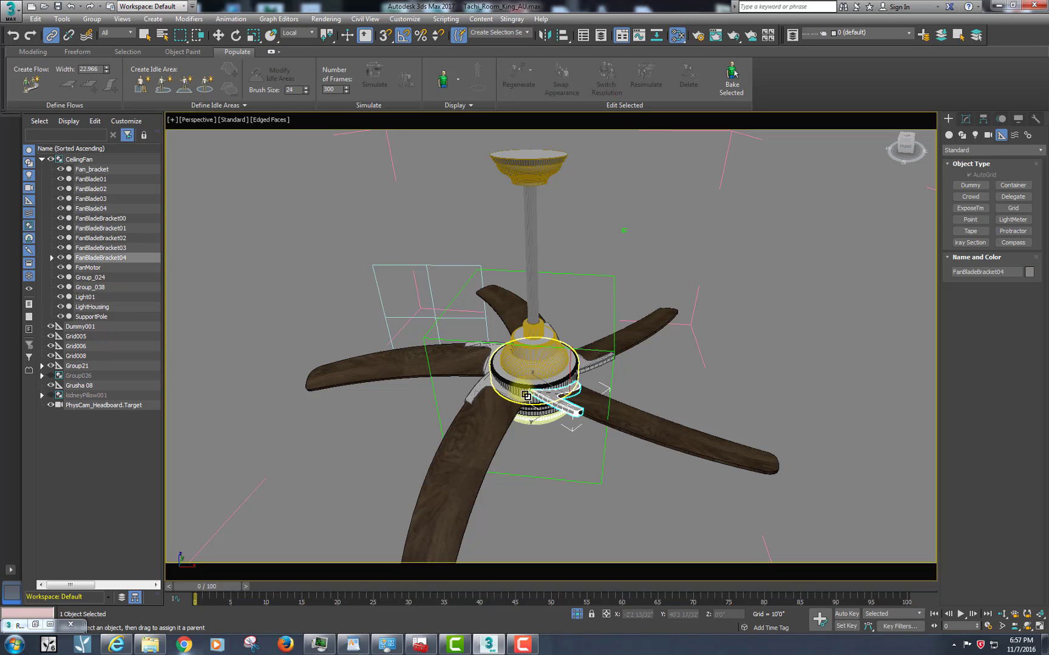
pyautogui.moveTo(526, 395); pyautogui.dragTo(527, 394)
# Step: Link FanBlade02 to FanBladeBracket02, and link FanBladeBracket02 and FanBladeBracket01 to FanMotor
pyautogui.moveTo(486, 445); pyautogui.dragTo(514, 387)
pyautogui.moveTo(452, 355)
pyautogui.mouseDown()
pyautogui.moveTo(494, 351)
pyautogui.moveTo(479, 344)
pyautogui.moveTo(480, 363)
pyautogui.moveTo(464, 361)
pyautogui.mouseUp()
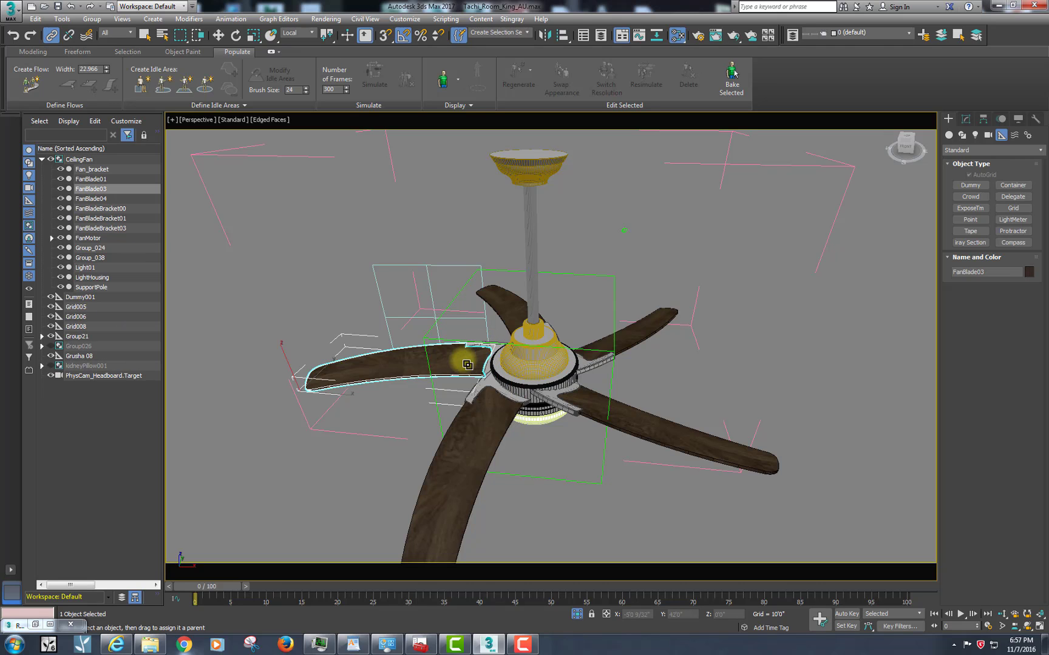
pyautogui.keyDown('alt'); pyautogui.moveTo(463, 358); pyautogui.dragTo(552, 367, button='middle'); pyautogui.keyUp('alt')
pyautogui.click(425, 312)
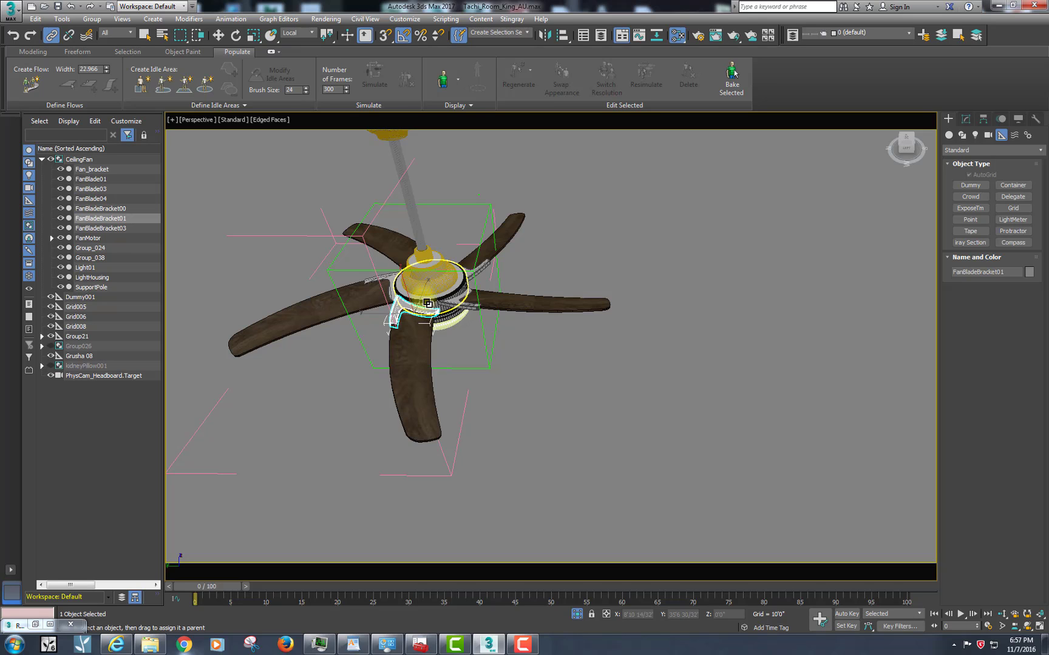
pyautogui.moveTo(428, 304); pyautogui.dragTo(428, 305)
# Step: Link FanBlade04 to FanBladeBracket00 and link that bracket to FanMotor
pyautogui.keyDown('alt'); pyautogui.moveTo(548, 363); pyautogui.dragTo(535, 397, button='middle'); pyautogui.keyUp('alt')
pyautogui.scroll(3, 509, 382)
pyautogui.moveTo(466, 427); pyautogui.dragTo(494, 352)
pyautogui.keyDown('alt'); pyautogui.moveTo(476, 377); pyautogui.dragTo(386, 470, button='middle'); pyautogui.keyUp('alt')
# Step: Try to link the blade on FanBladeBracket01 to its bracket, undoing the first link and linking again
pyautogui.moveTo(367, 475); pyautogui.dragTo(357, 398)
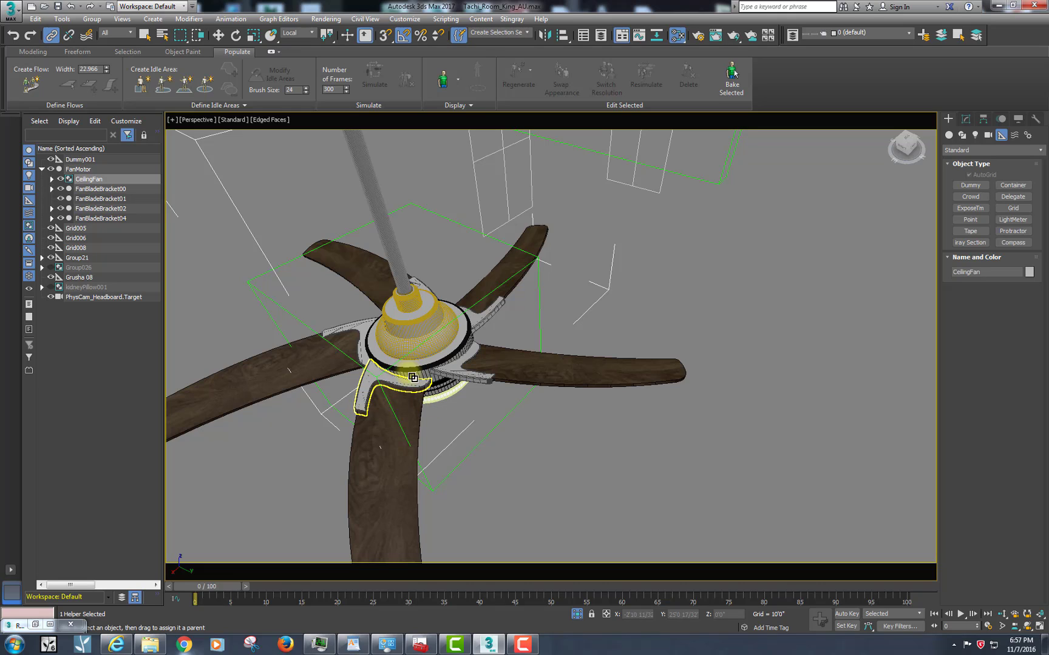
pyautogui.hotkey('ctrl', 'z')
pyautogui.moveTo(361, 406); pyautogui.dragTo(420, 375)
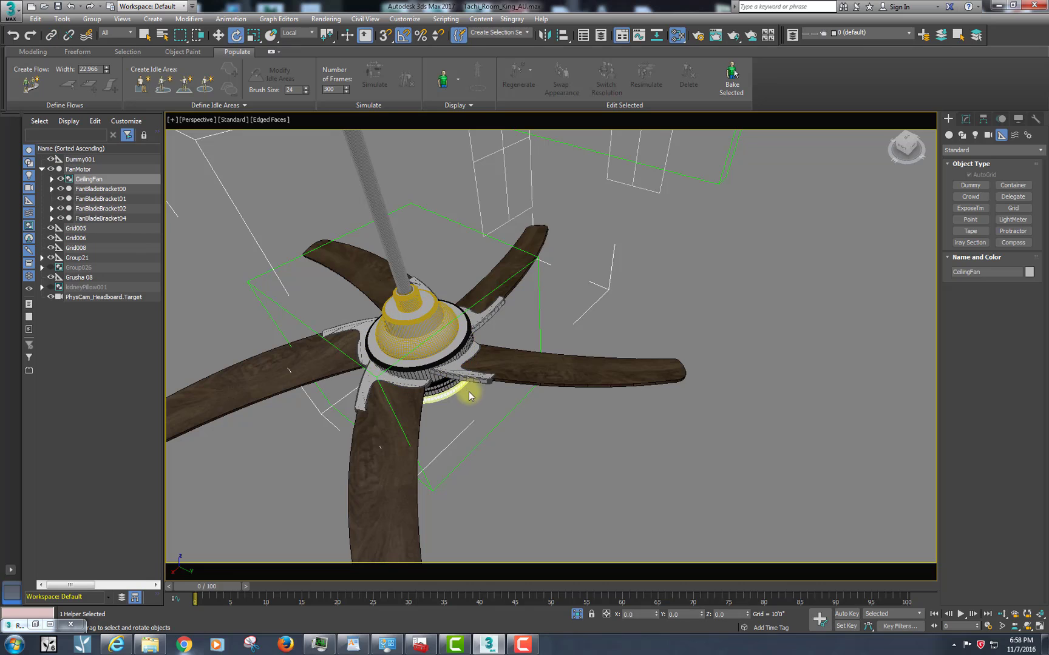
# Step: Try rotating FanMotor to test its linked brackets and blades, and select FanBlade04
pyautogui.press('e')
pyautogui.click(420, 377)
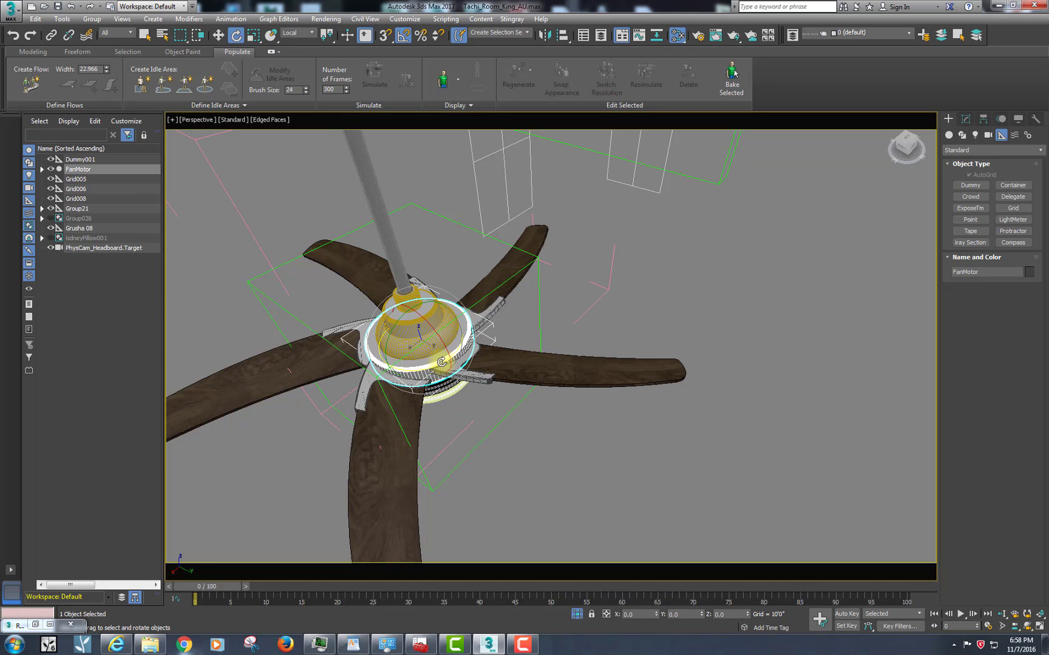
pyautogui.moveTo(439, 364); pyautogui.dragTo(422, 378)
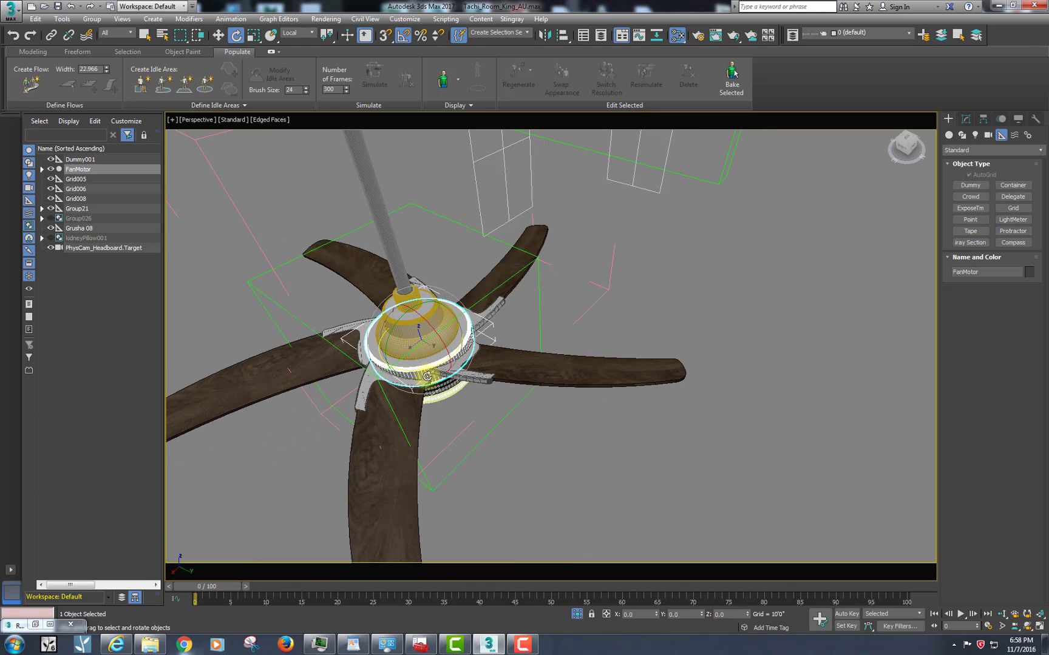
pyautogui.click(543, 373)
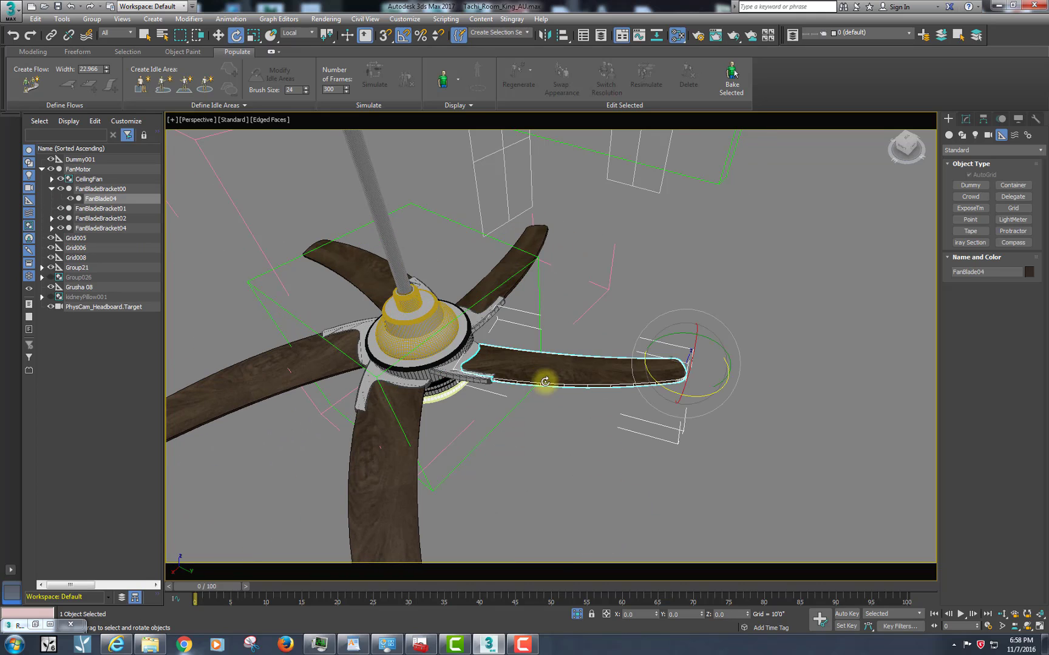
# Step: Try rotating FanBlade04 and its parent FanBladeBracket00 about the local Z axis to test their link, cancelling each rotation
pyautogui.moveTo(699, 397); pyautogui.dragTo(686, 400)
pyautogui.rightClick(685, 400)
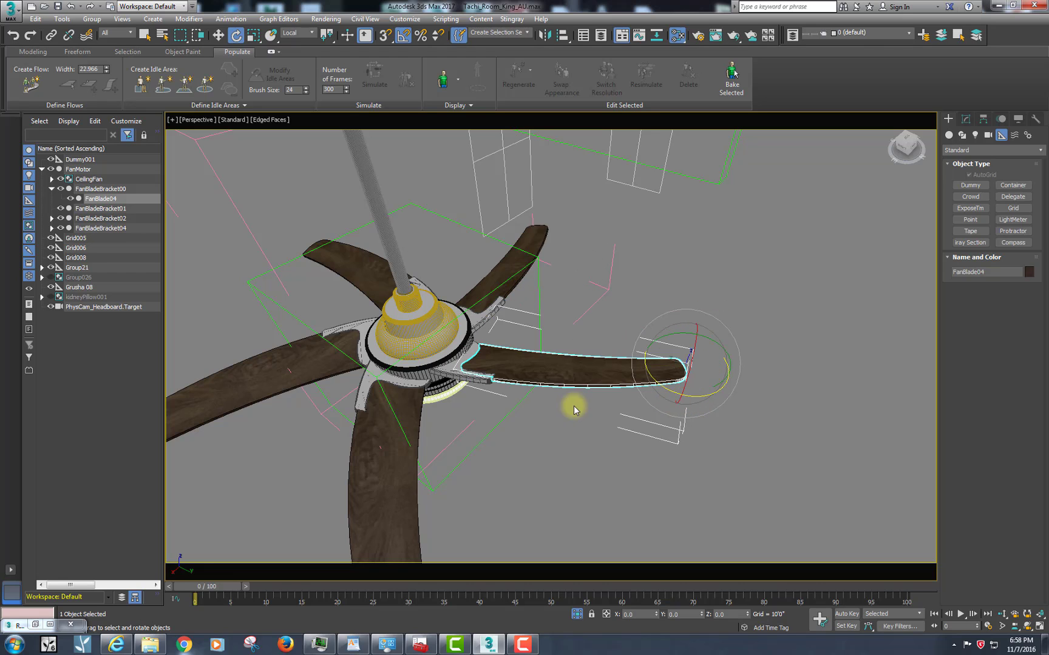
pyautogui.click(480, 389)
pyautogui.moveTo(477, 394); pyautogui.dragTo(465, 402)
pyautogui.rightClick(465, 403)
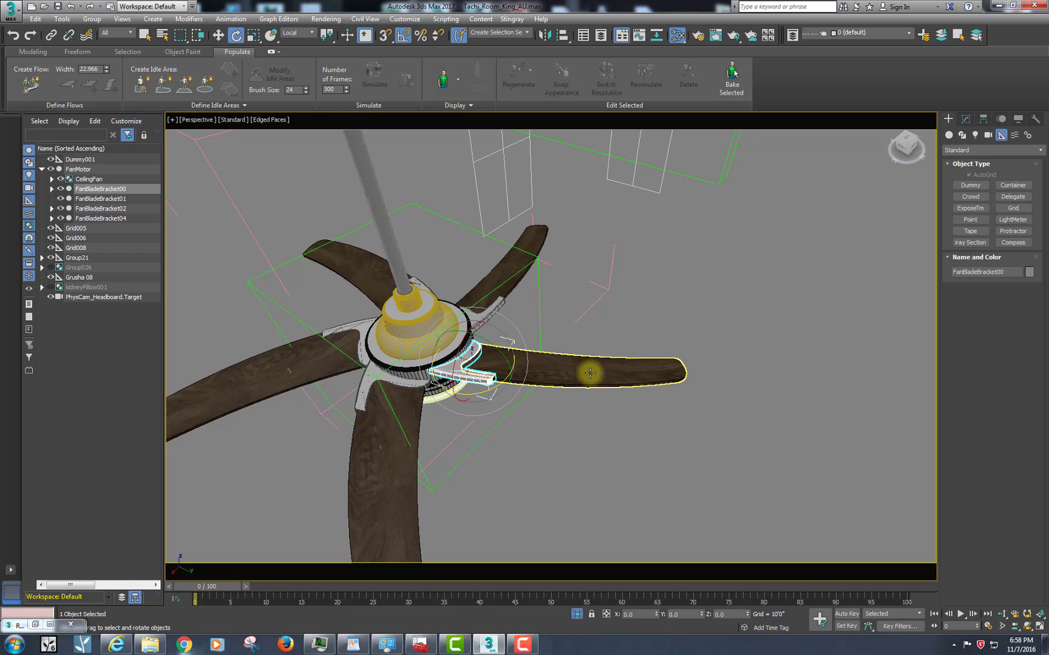
pyautogui.moveTo(482, 393); pyautogui.dragTo(472, 398)
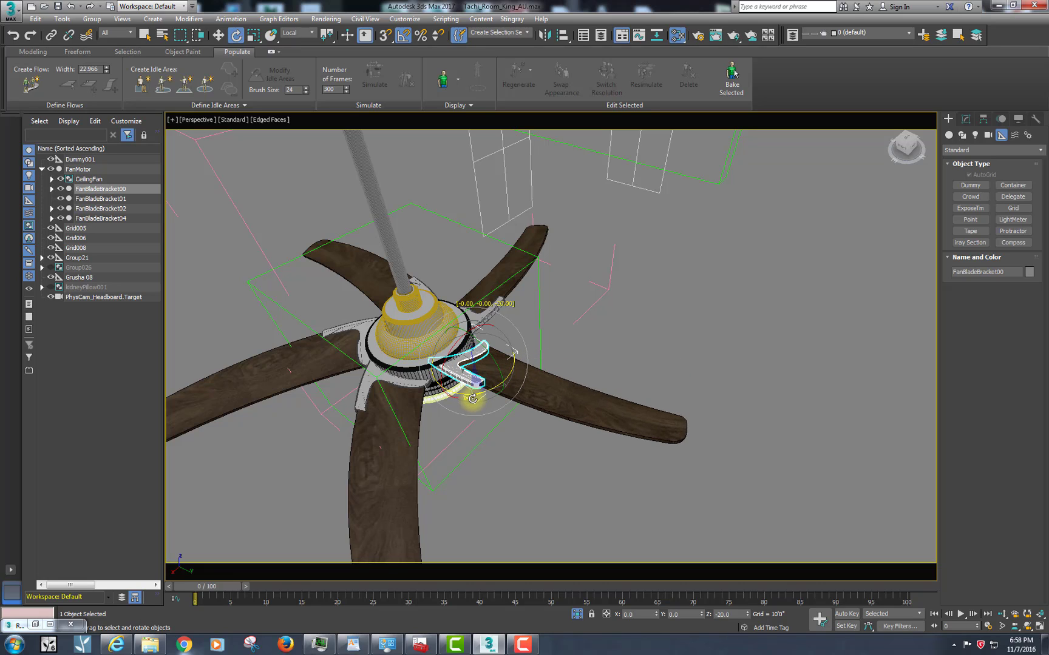
pyautogui.rightClick(593, 375)
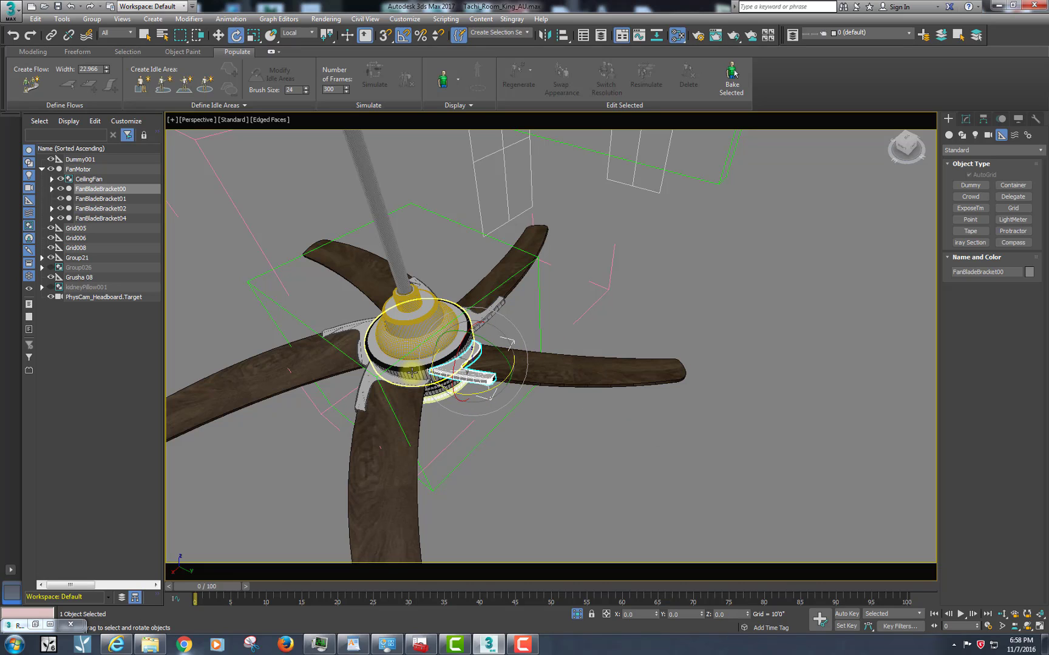
# Step: Try rotating FanMotor about its local Z axis to test the whole fan hierarchy, cancelling the rotation
pyautogui.click(413, 372)
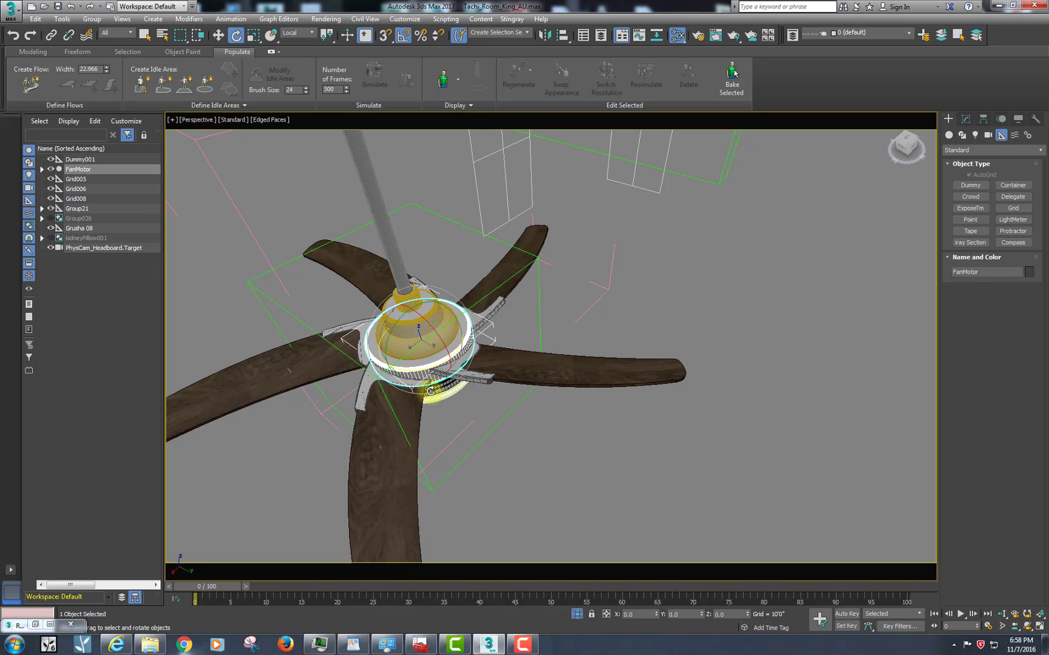
pyautogui.keyDown('alt'); pyautogui.moveTo(442, 378); pyautogui.dragTo(432, 372, button='middle'); pyautogui.keyUp('alt')
pyautogui.moveTo(425, 361); pyautogui.dragTo(431, 368)
pyautogui.rightClick(431, 368)
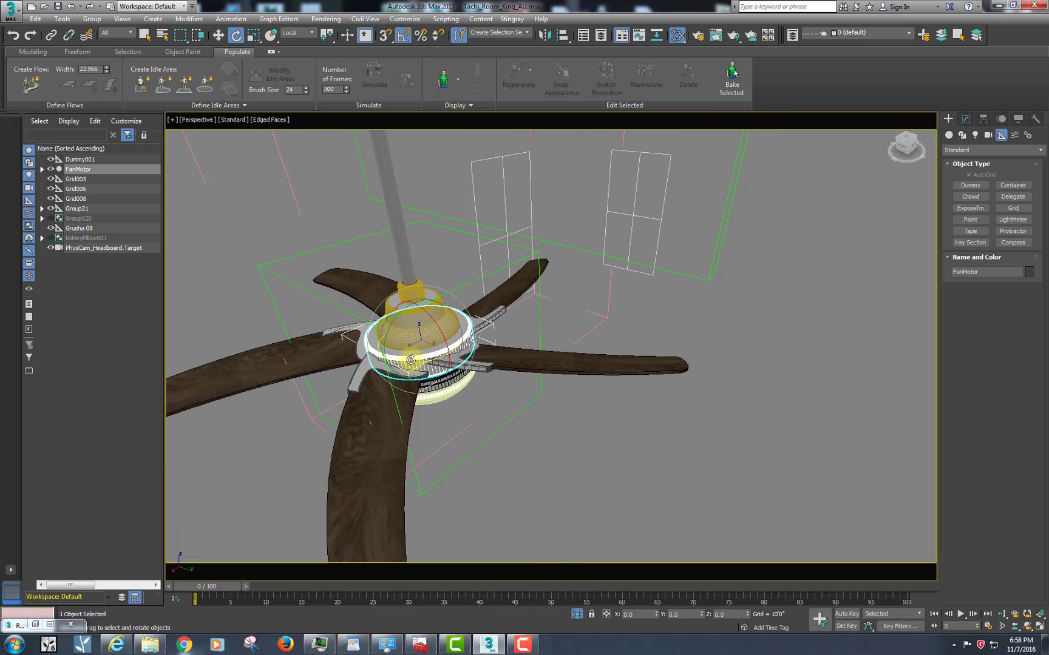
# Step: Link FanMotor to the Dummy001 helper and return to the Rotate tool
pyautogui.click(49, 41)
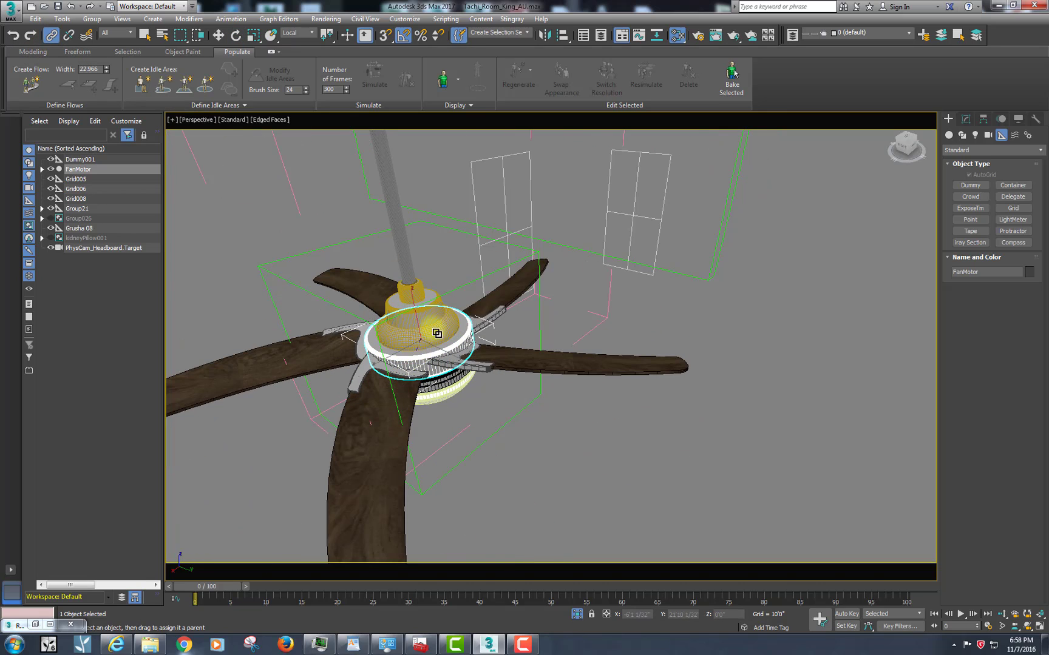
pyautogui.moveTo(420, 335); pyautogui.dragTo(465, 291)
pyautogui.press('e')
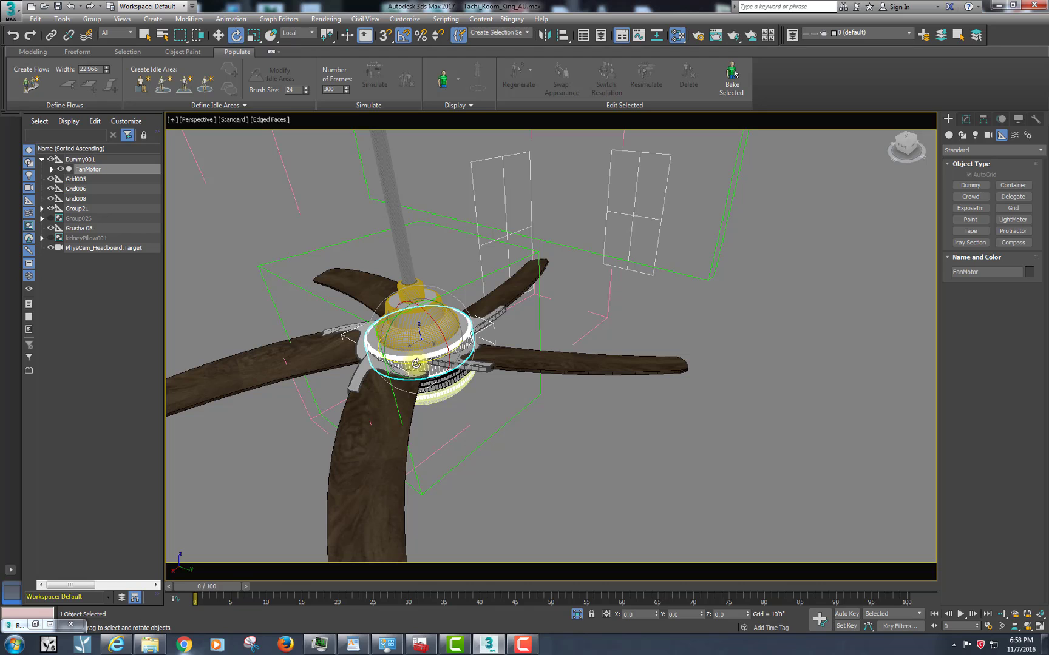
# Step: Try rotating FanMotor, cancel it, and select Dummy001 to test that rotating the helper turns the fan
pyautogui.moveTo(417, 362); pyautogui.dragTo(458, 366)
pyautogui.rightClick(435, 362)
pyautogui.click(317, 299)
pyautogui.rightClick(459, 367)
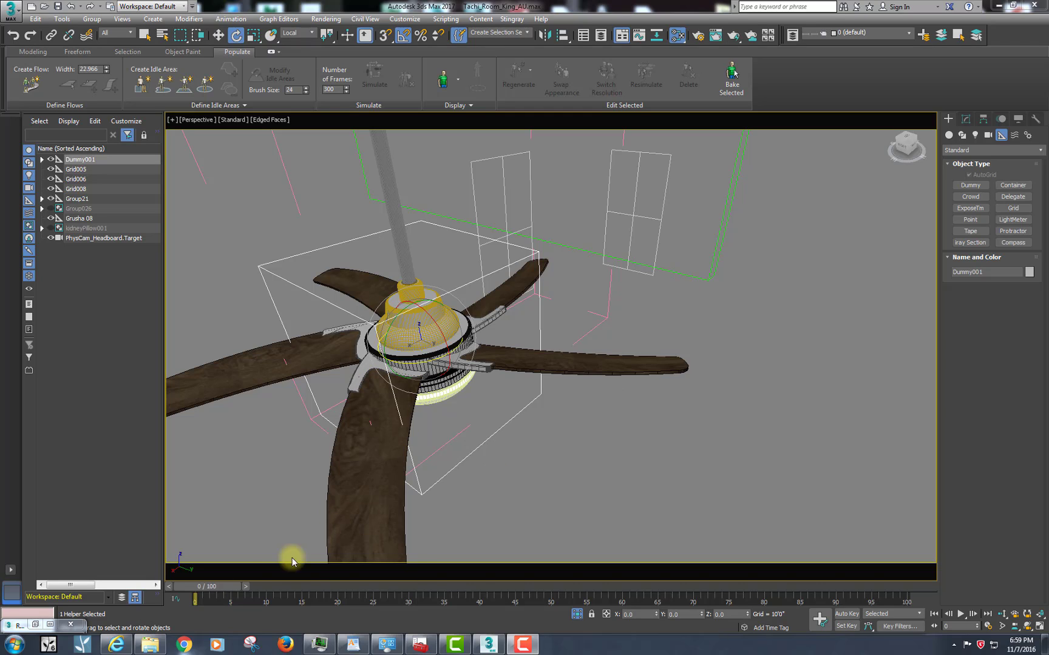
# Step: Scrub the timeline to frame 100 and back to frame 0, and try rotating Dummy001 about Z
pyautogui.click(396, 543)
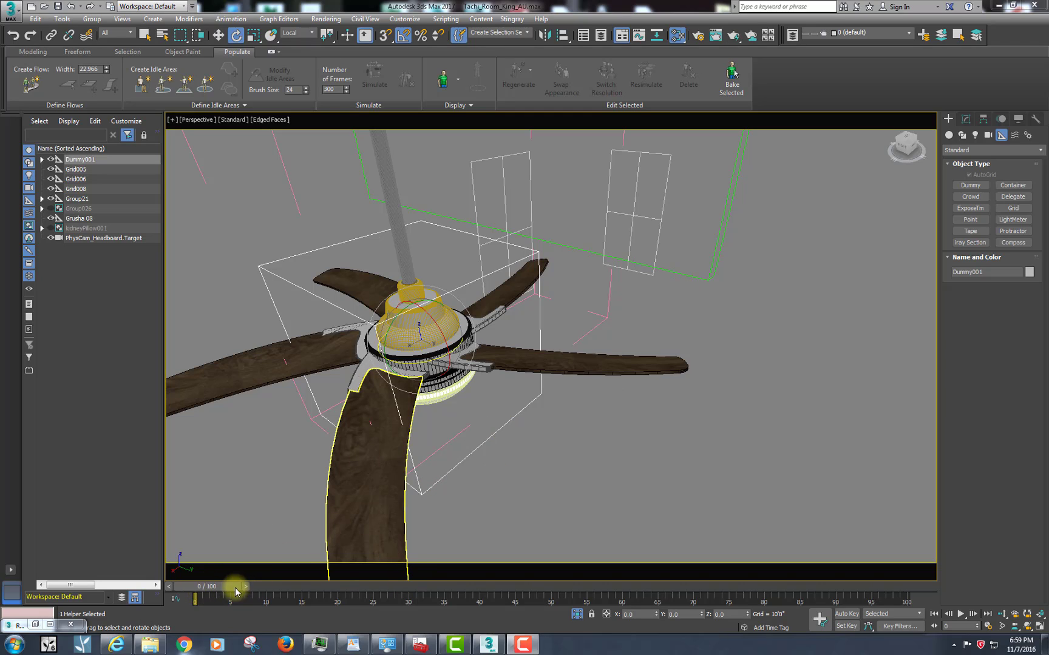
pyautogui.moveTo(222, 592); pyautogui.dragTo(923, 569)
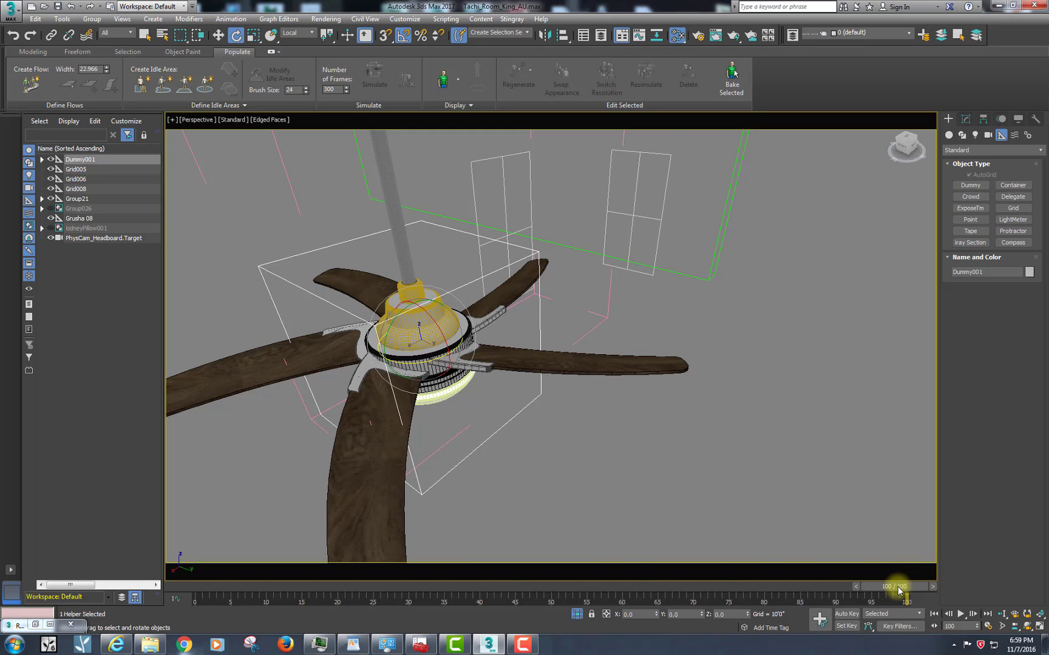
pyautogui.moveTo(899, 590); pyautogui.dragTo(195, 586)
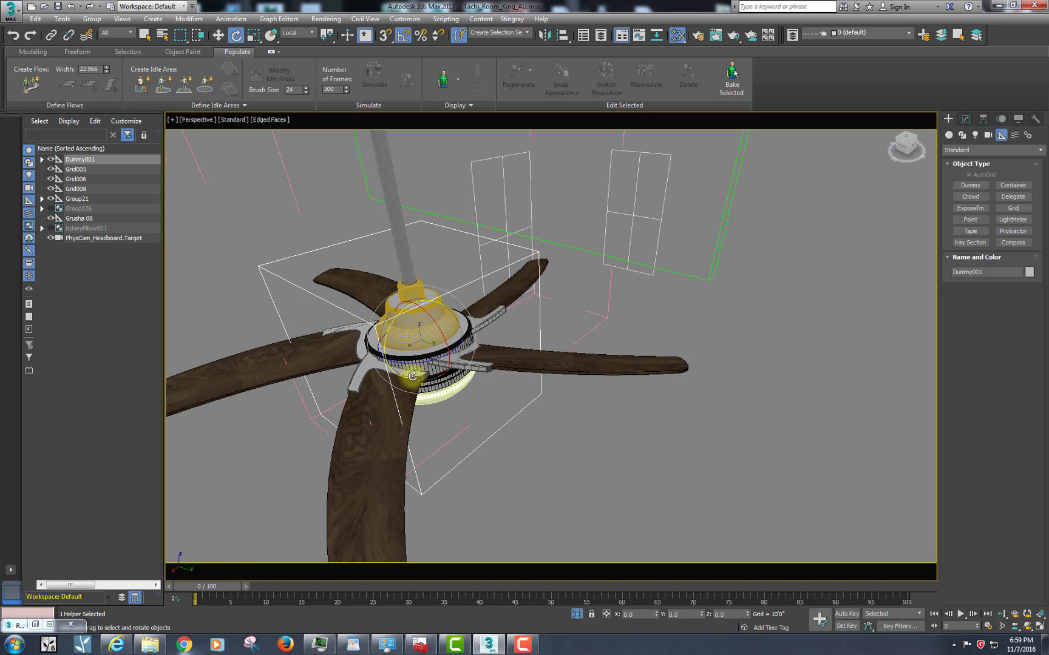
pyautogui.moveTo(388, 366); pyautogui.dragTo(423, 368)
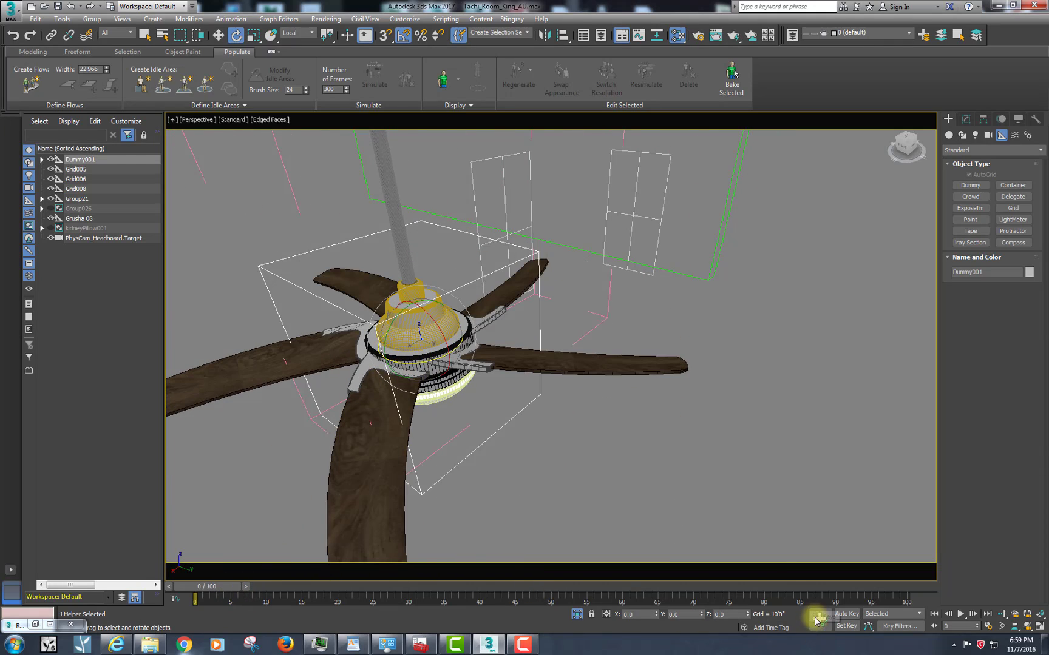
# Step: Turn on Auto Key and create a key for Dummy001 at frame 0
pyautogui.click(847, 614)
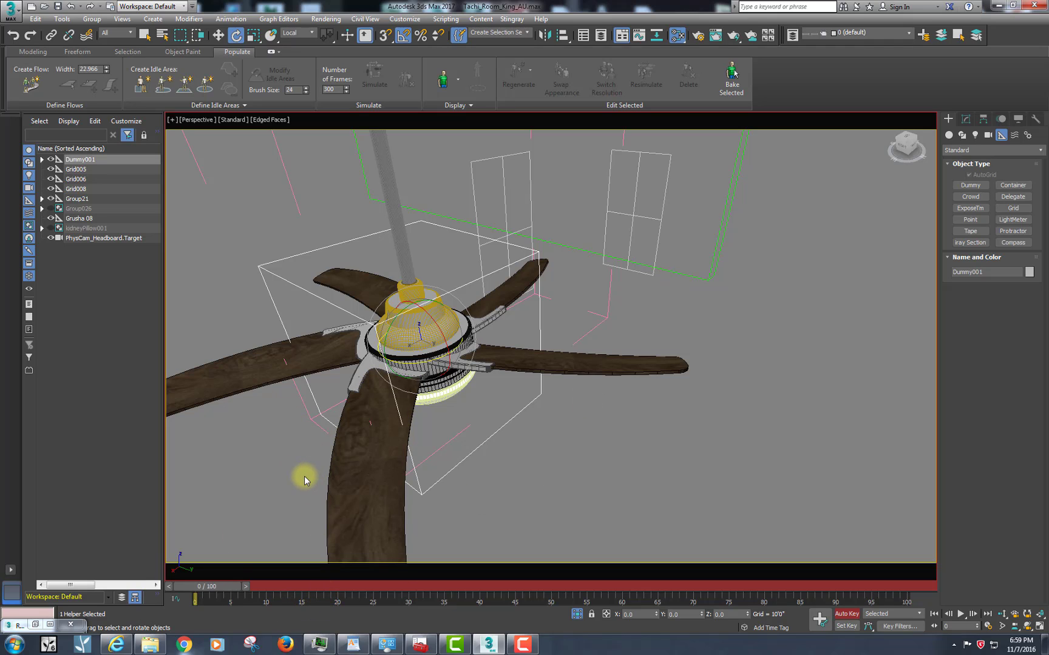
pyautogui.rightClick(203, 588)
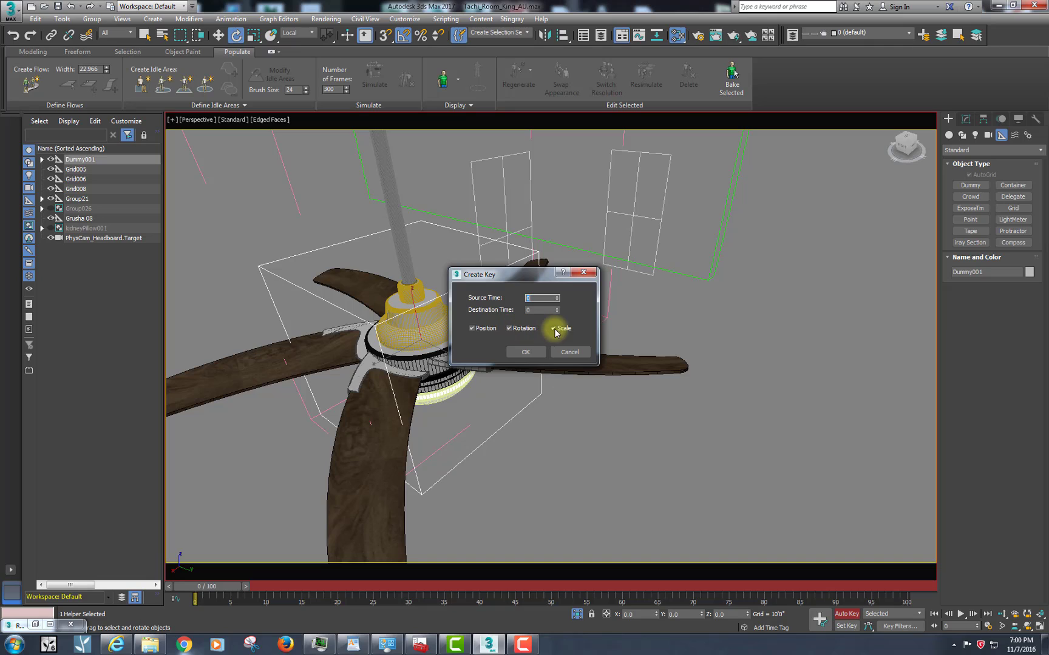
pyautogui.click(526, 353)
# Step: Go to frame 30 and rotate Dummy001 by 90 degrees about its Z axis to key the rotation
pyautogui.moveTo(205, 588); pyautogui.dragTo(410, 586)
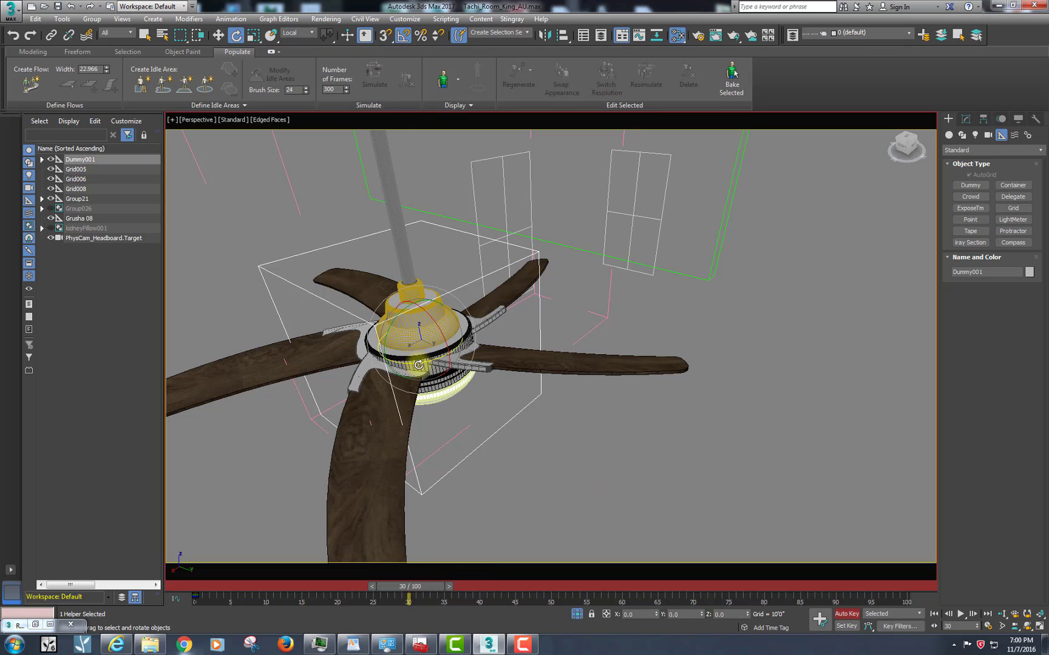
pyautogui.moveTo(418, 364); pyautogui.dragTo(467, 363)
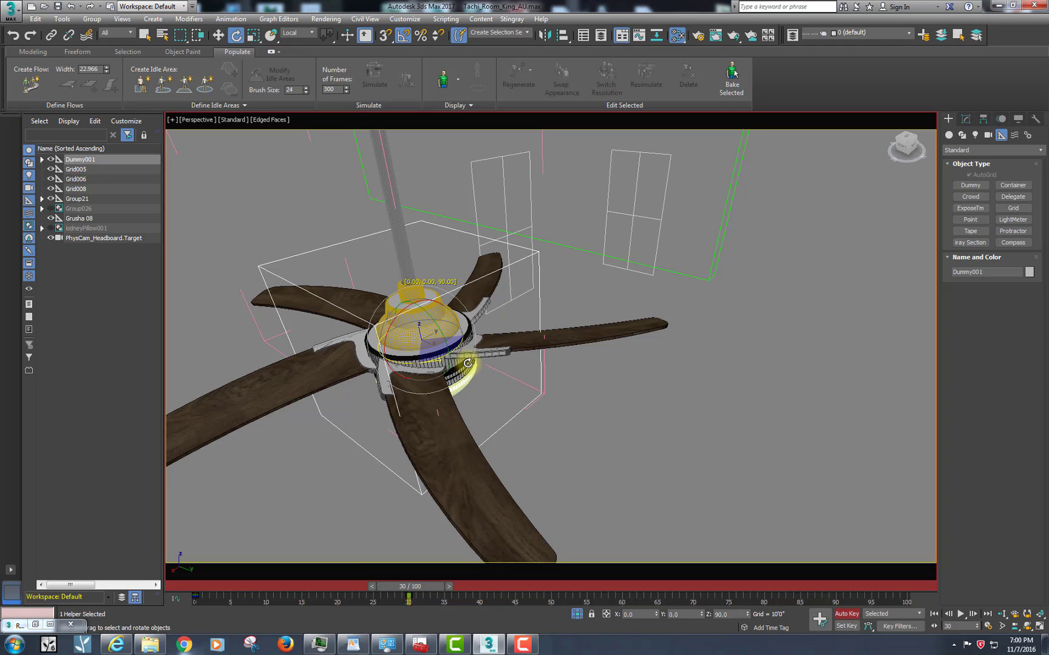
pyautogui.moveTo(468, 363); pyautogui.dragTo(468, 363)
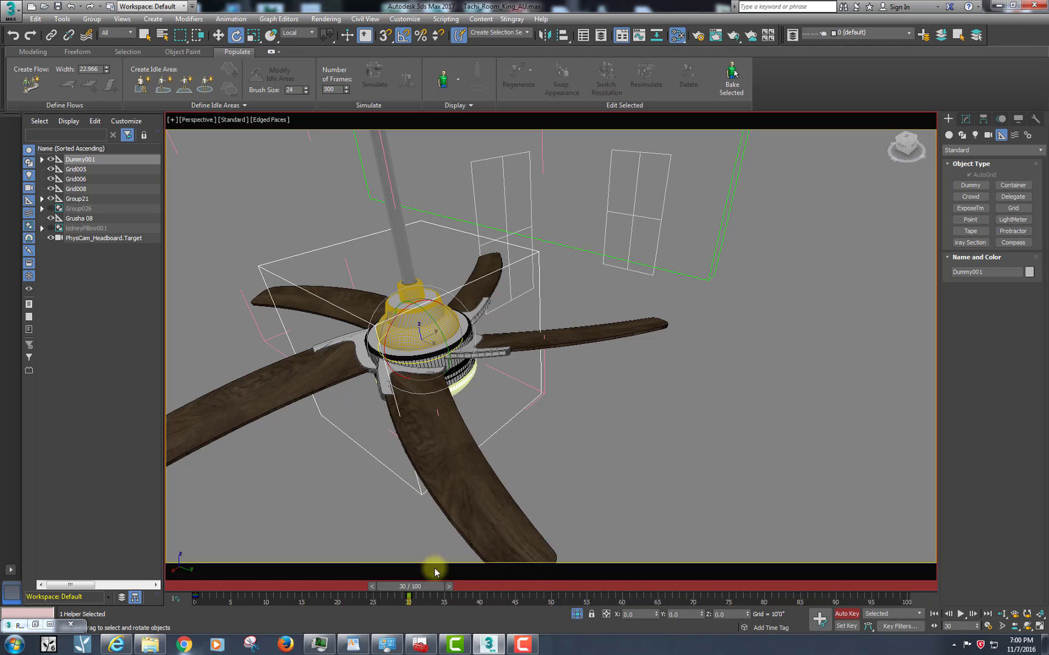
# Step: Play the fan rotation twice from frame 0 to check its speed, and return to frame 0
pyautogui.moveTo(408, 586); pyautogui.dragTo(186, 581)
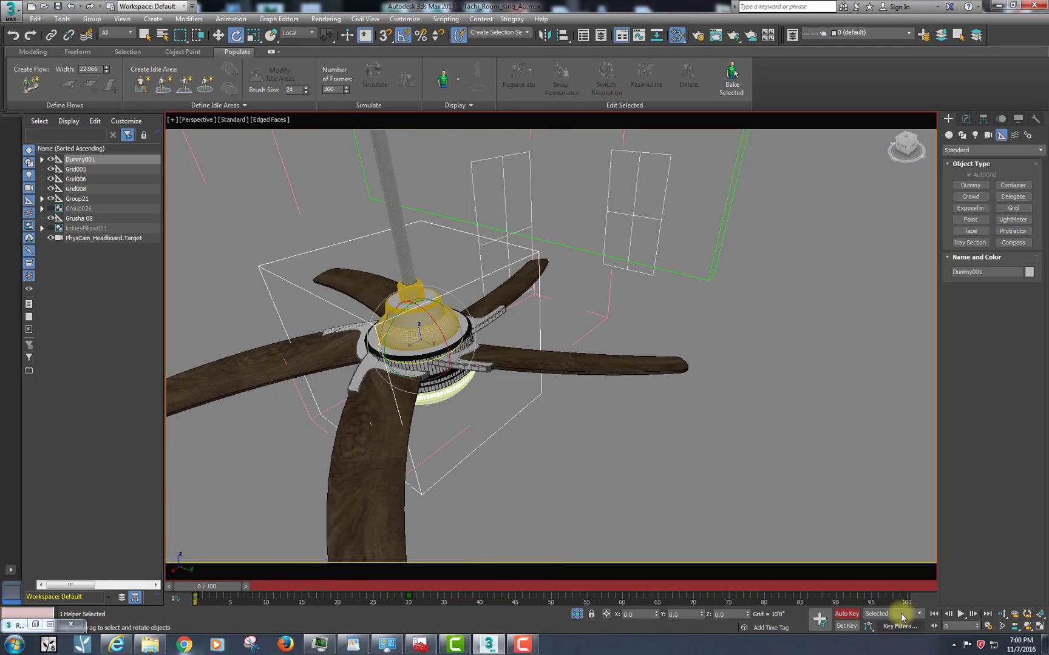
pyautogui.click(961, 615)
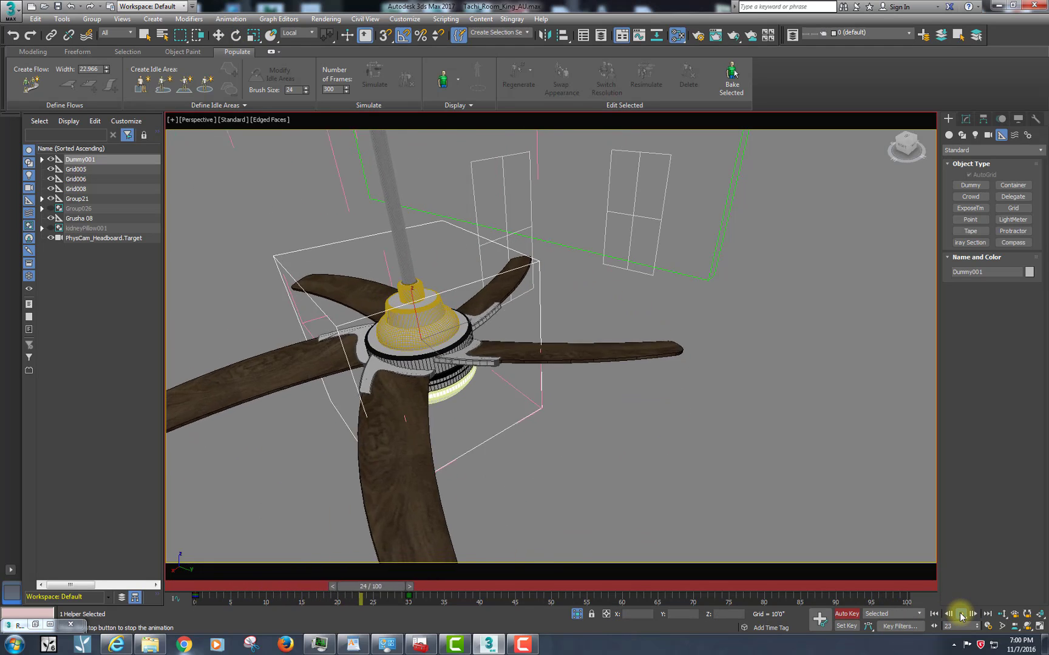
pyautogui.click(960, 615)
pyautogui.press('e')
pyautogui.moveTo(505, 588); pyautogui.dragTo(190, 553)
pyautogui.click(961, 615)
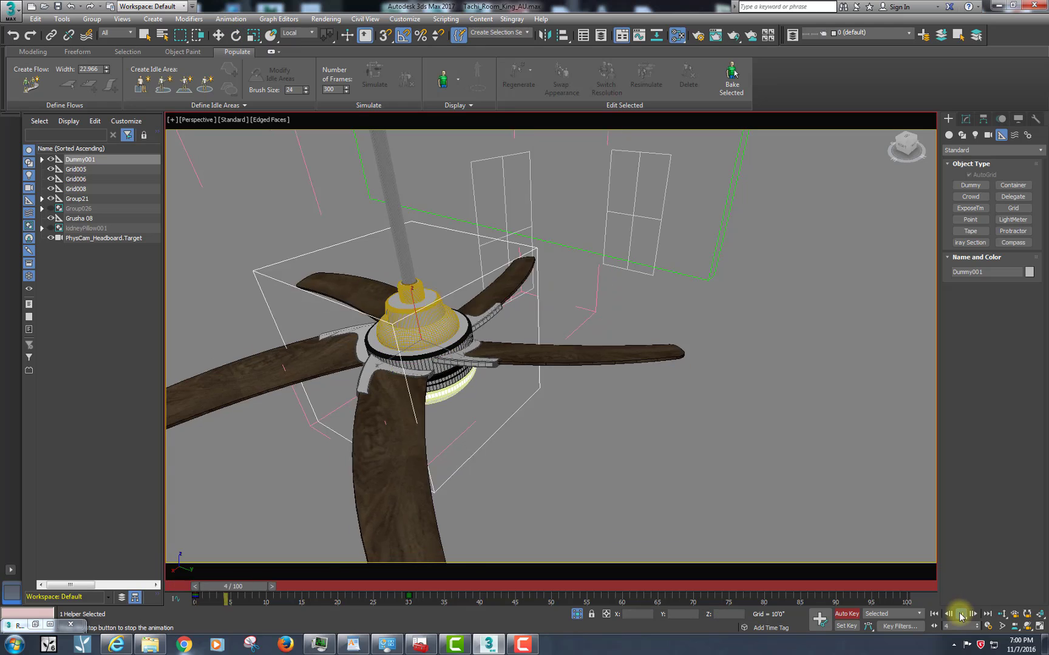
pyautogui.click(960, 615)
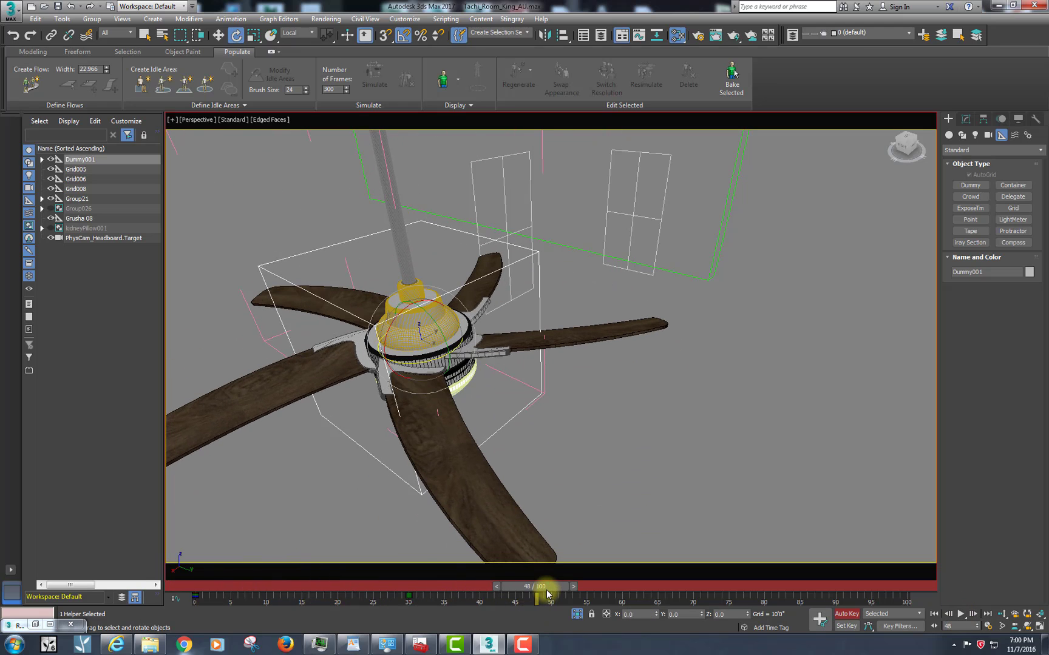
pyautogui.moveTo(536, 587); pyautogui.dragTo(181, 555)
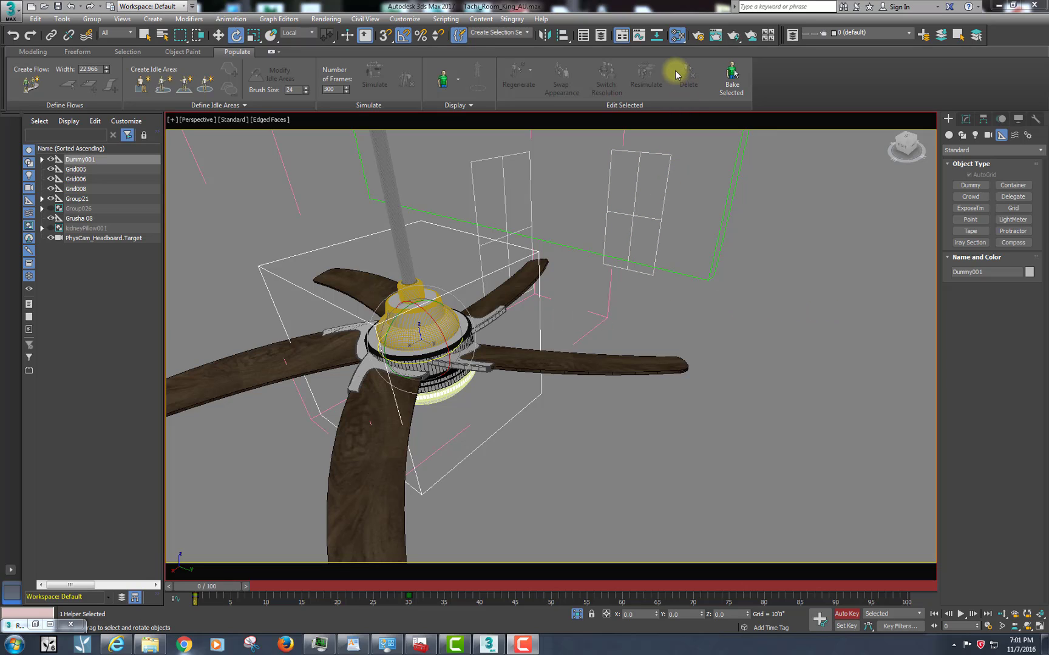
# Step: Open the Curve Editor for Dummy001, make it taller, and bring the rotation curves into view
pyautogui.click(639, 36)
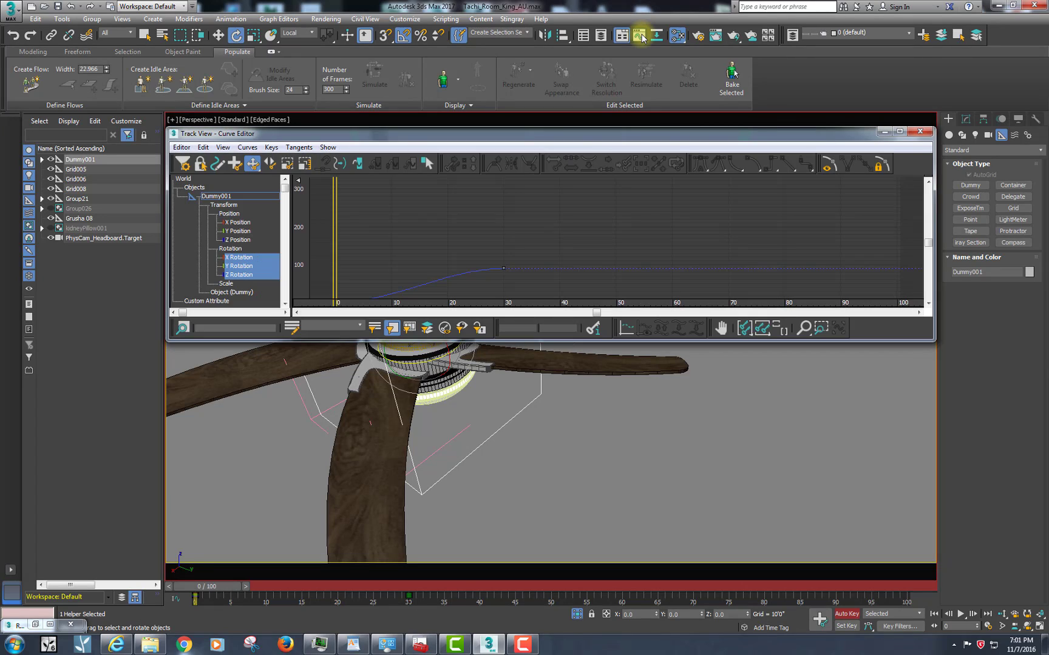
pyautogui.moveTo(602, 340); pyautogui.dragTo(589, 409)
pyautogui.moveTo(569, 342); pyautogui.dragTo(612, 272, button='middle')
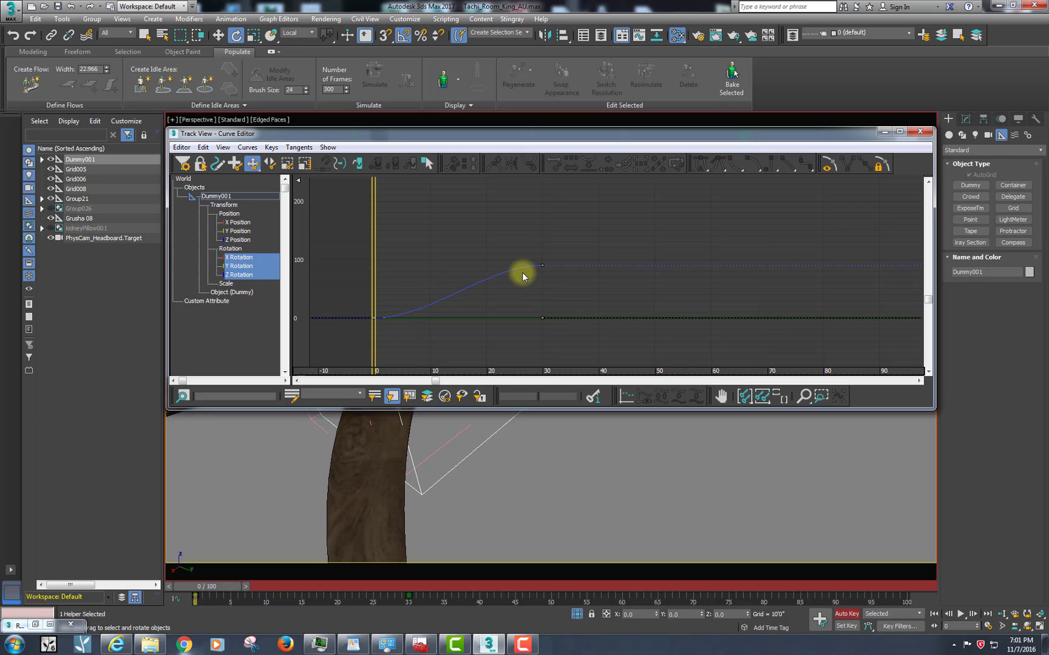
# Step: Give the Z Rotation key at frame 30 linear tangents and copy the linear tangent to the frame 0 key
pyautogui.click(542, 266)
pyautogui.rightClick(542, 266)
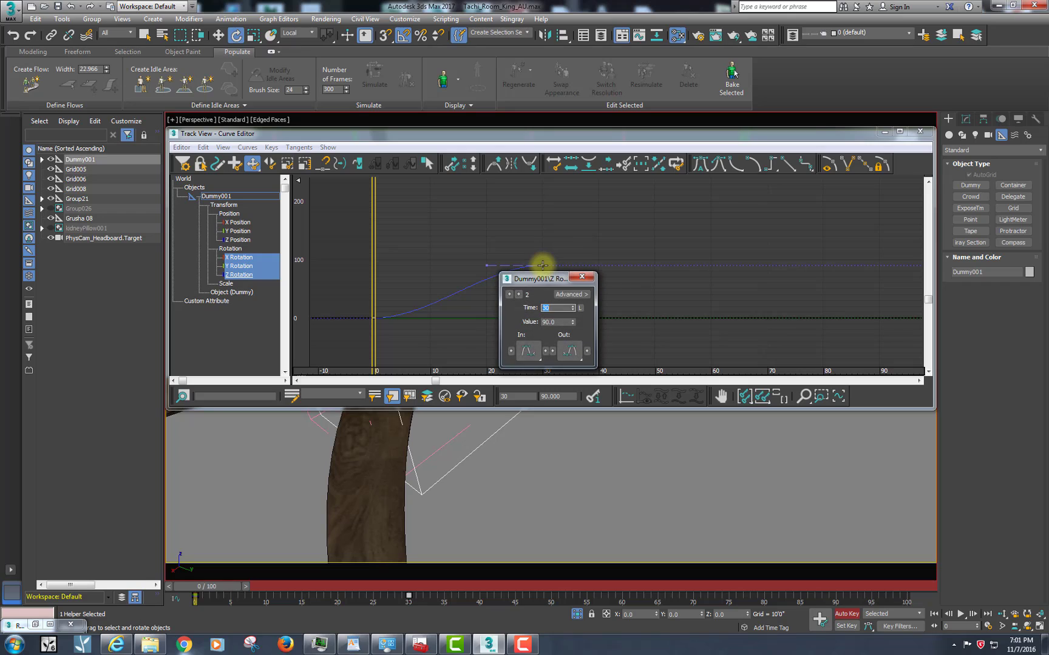
pyautogui.click(534, 352)
pyautogui.moveTo(535, 356); pyautogui.dragTo(533, 244)
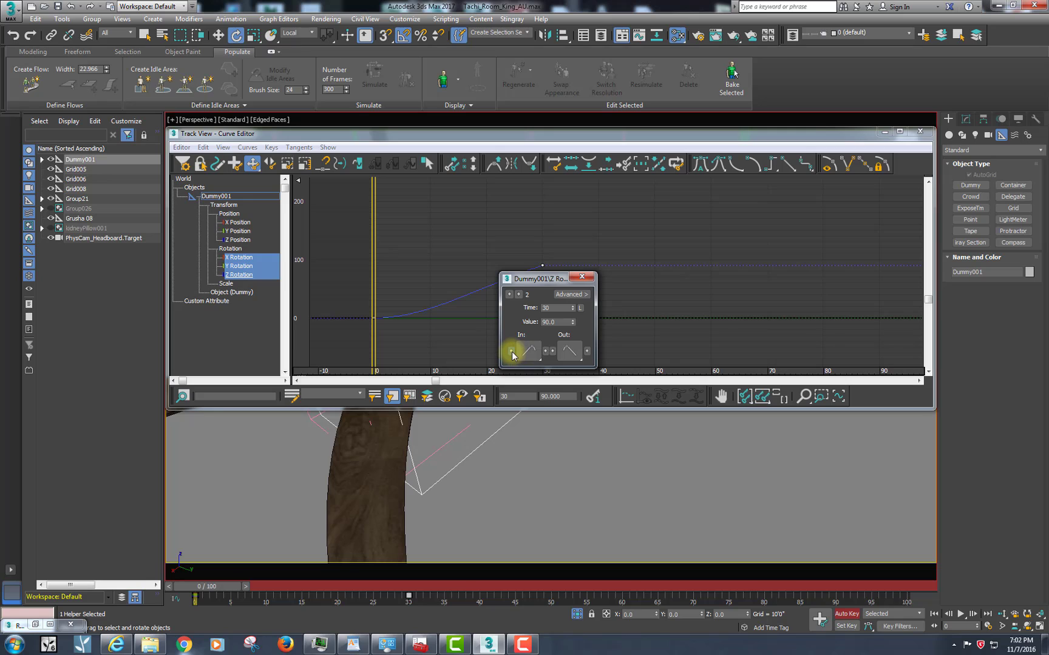
pyautogui.moveTo(534, 280); pyautogui.dragTo(580, 323)
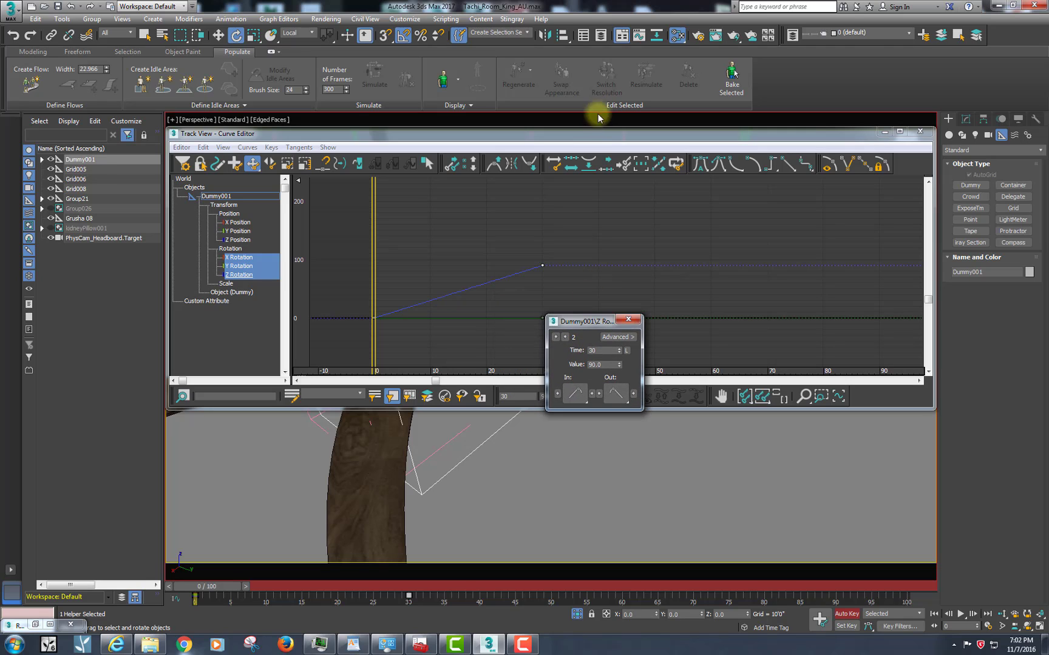
# Step: Move and shrink the Curve Editor to uncover the fan, and play the animation from frame 0 to check the constant speed
pyautogui.moveTo(588, 143); pyautogui.dragTo(579, 64)
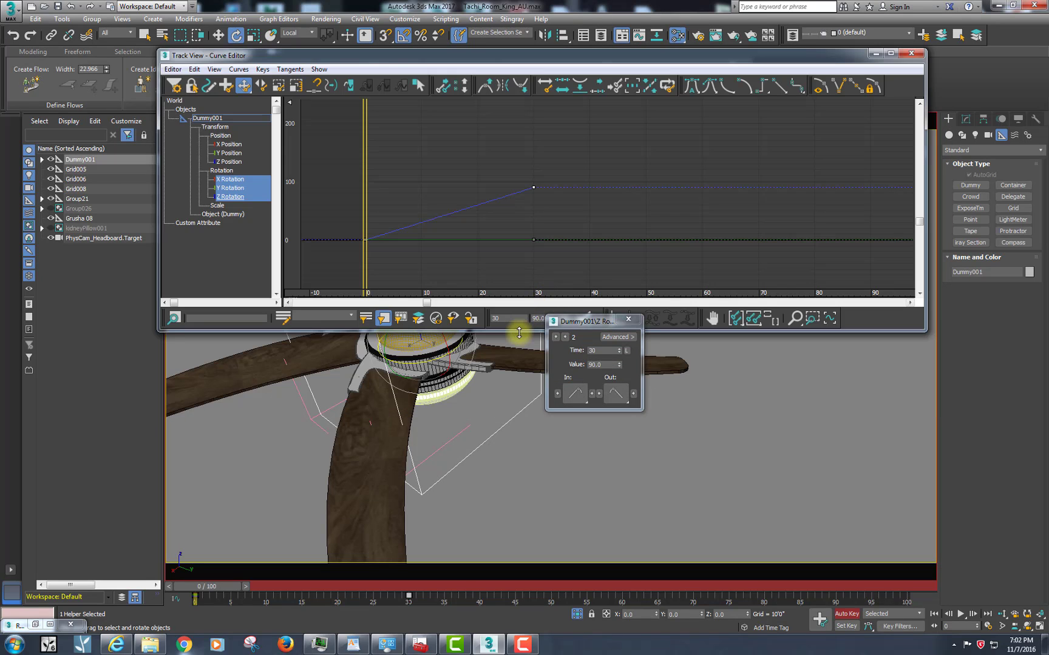
pyautogui.moveTo(527, 279); pyautogui.dragTo(533, 228)
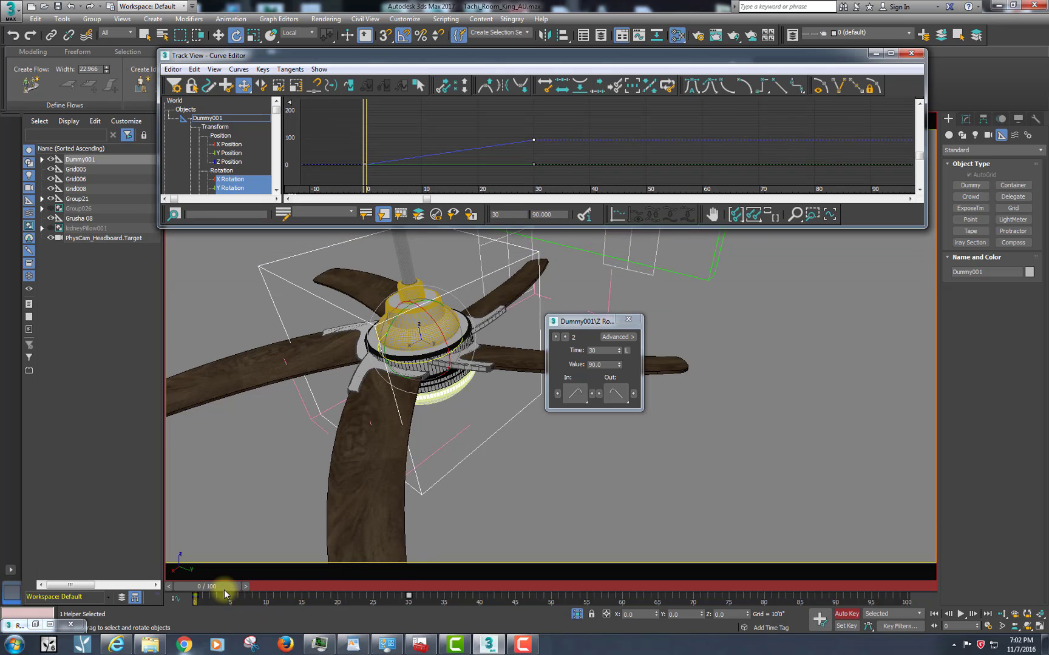
pyautogui.moveTo(222, 589); pyautogui.dragTo(201, 583)
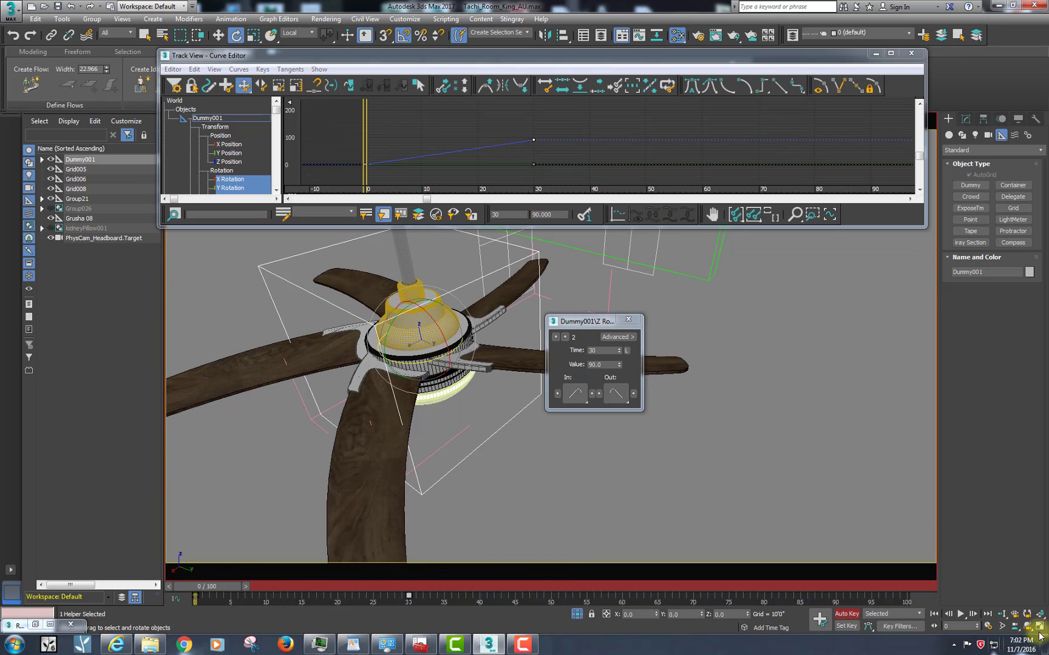
pyautogui.click(957, 614)
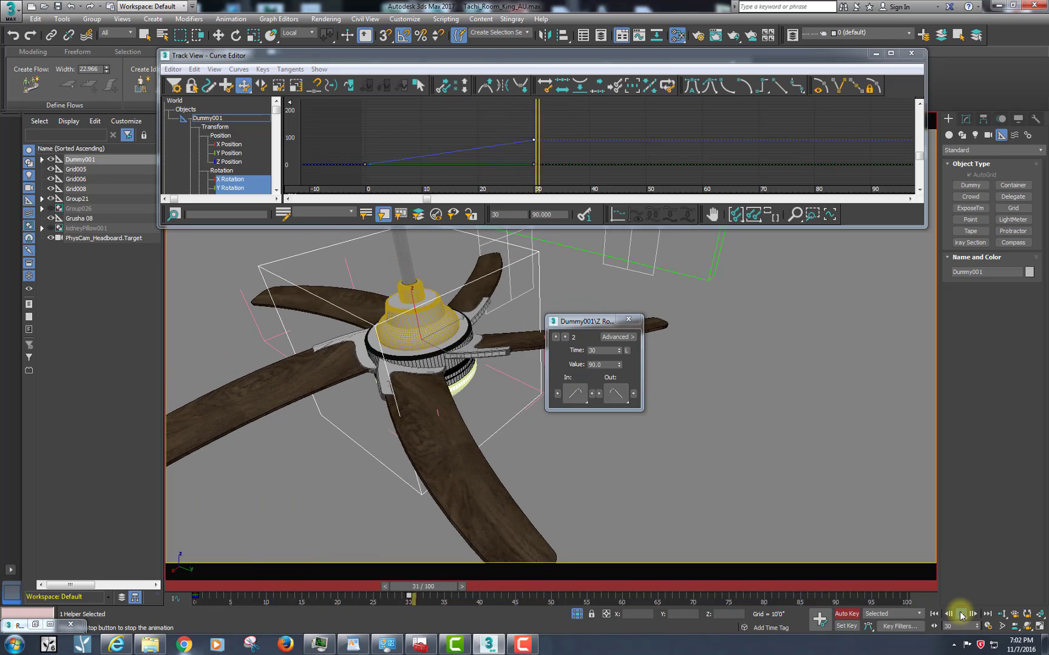
pyautogui.click(961, 615)
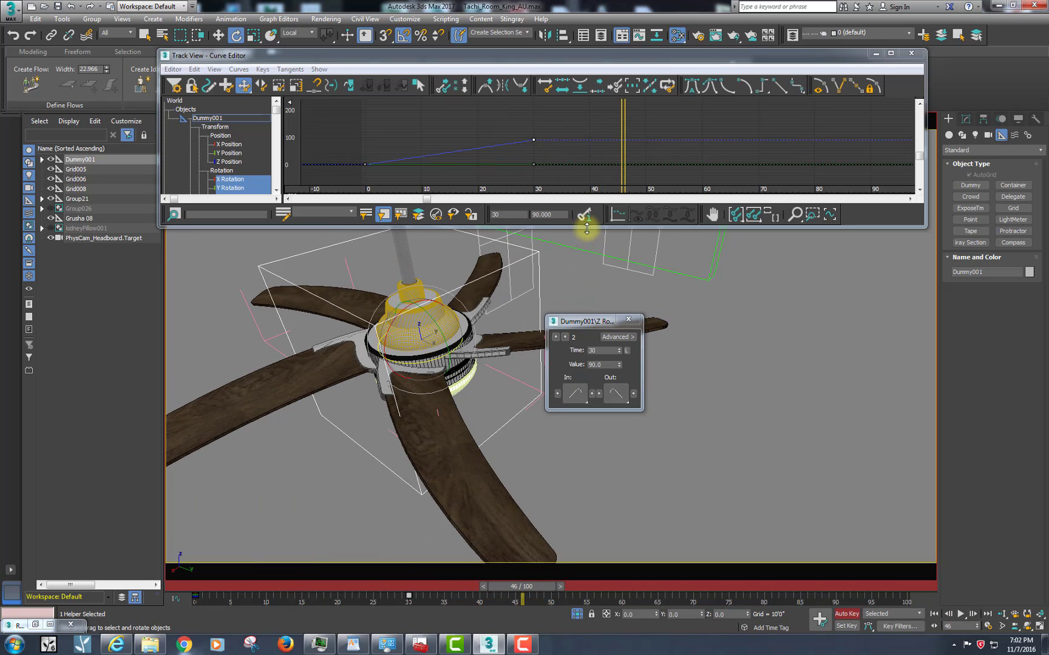
# Step: Enlarge the Curve Editor and apply the Relative Repeat out-of-range type, before and after the keys, to Dummy001's rotation curves
pyautogui.moveTo(587, 228); pyautogui.dragTo(582, 307)
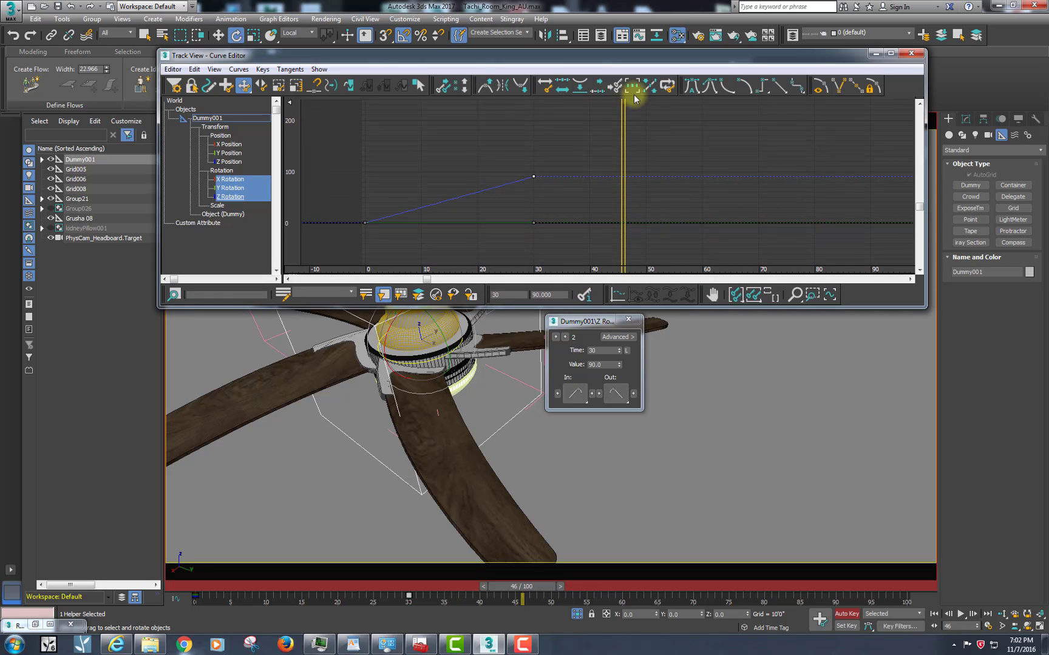
pyautogui.click(241, 70)
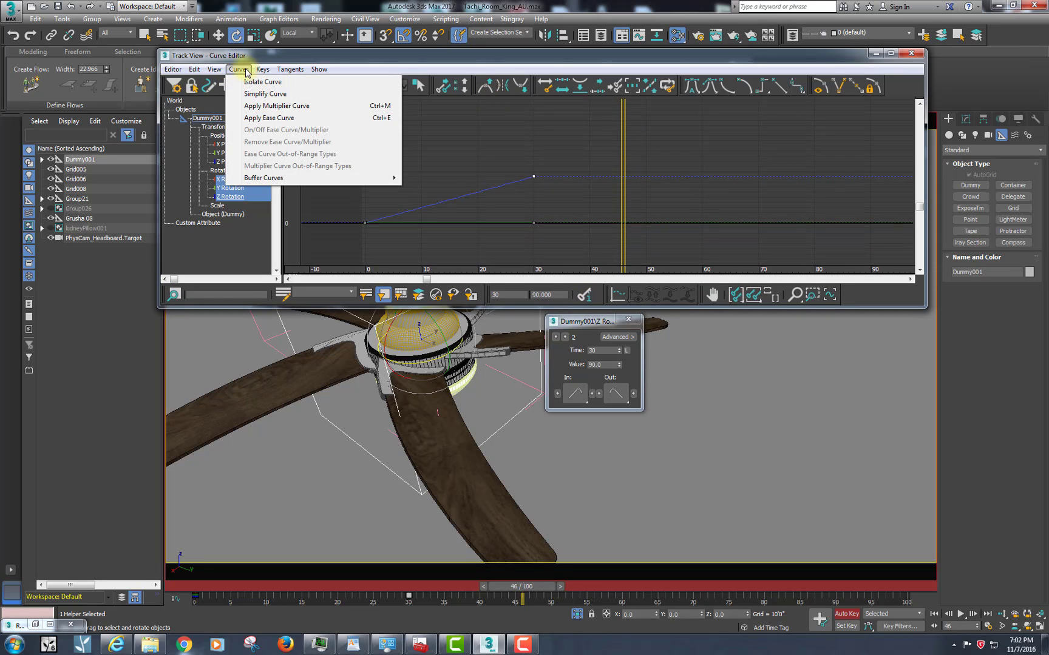
pyautogui.moveTo(263, 69)
pyautogui.moveTo(216, 72)
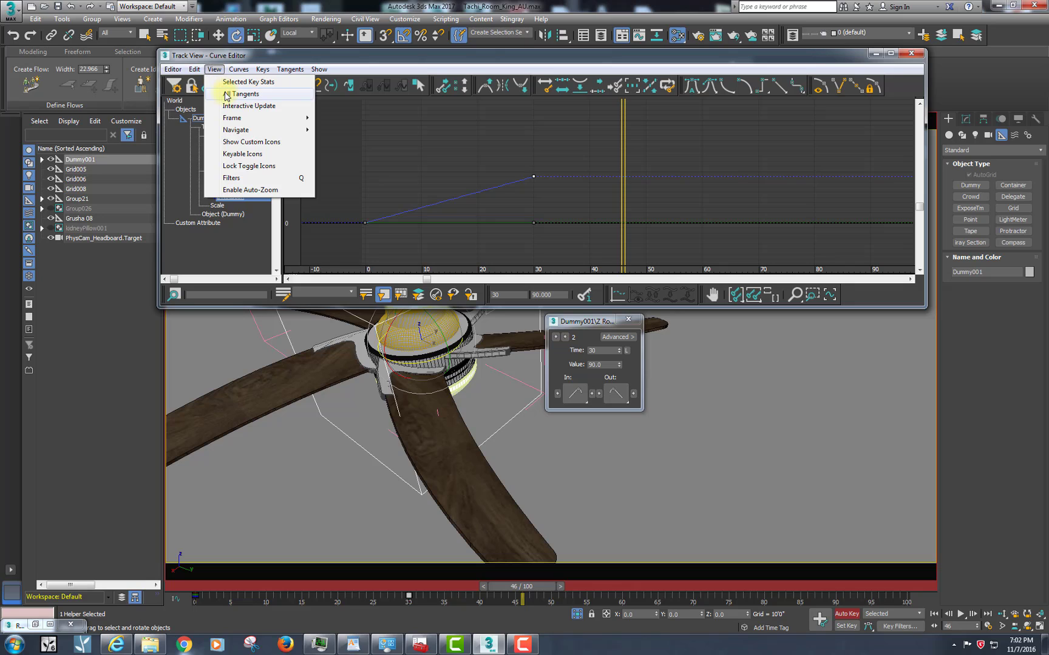
pyautogui.click(418, 131)
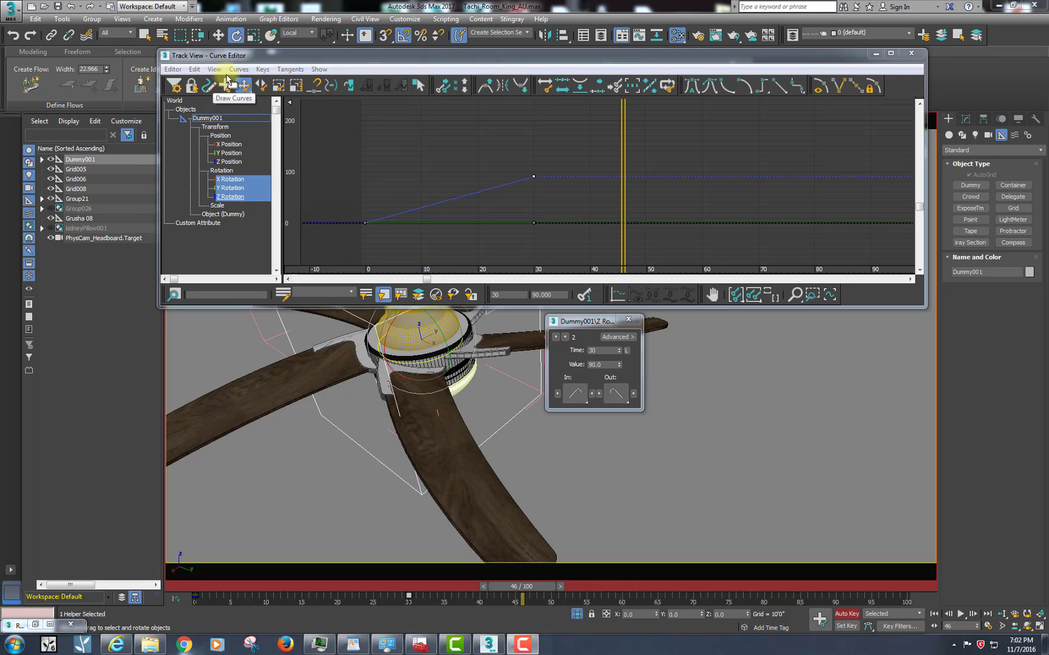
pyautogui.click(195, 71)
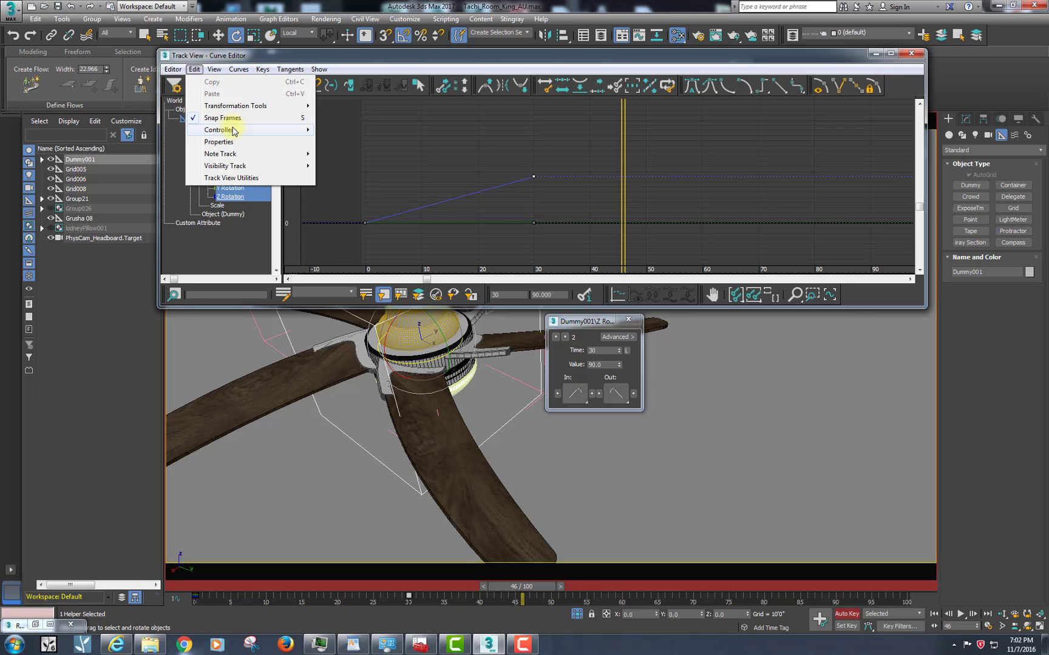
pyautogui.moveTo(235, 130)
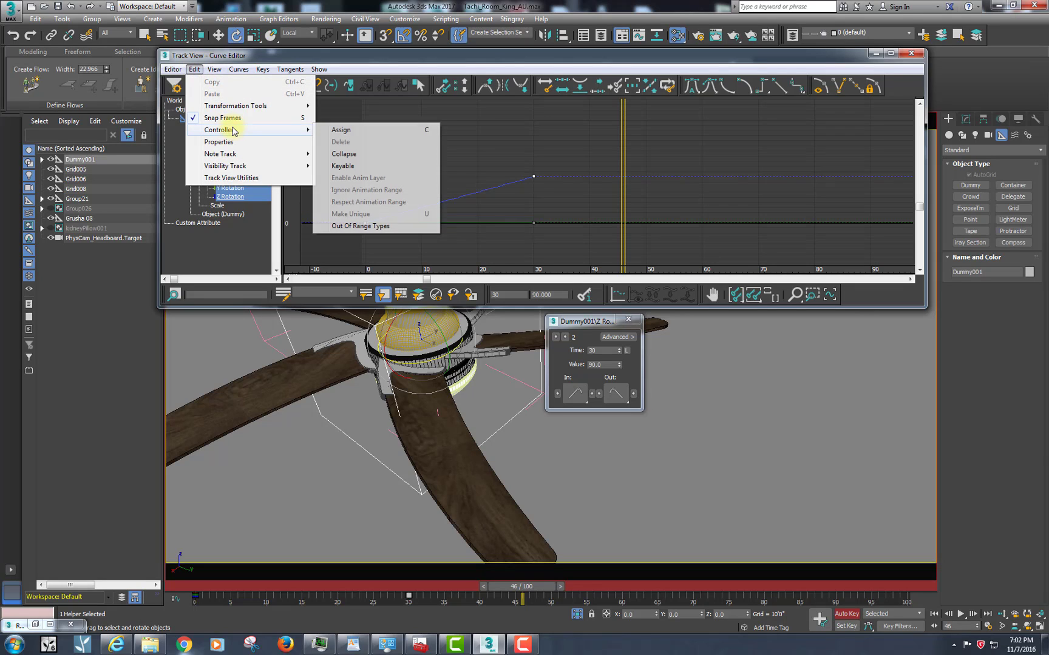
pyautogui.click(358, 226)
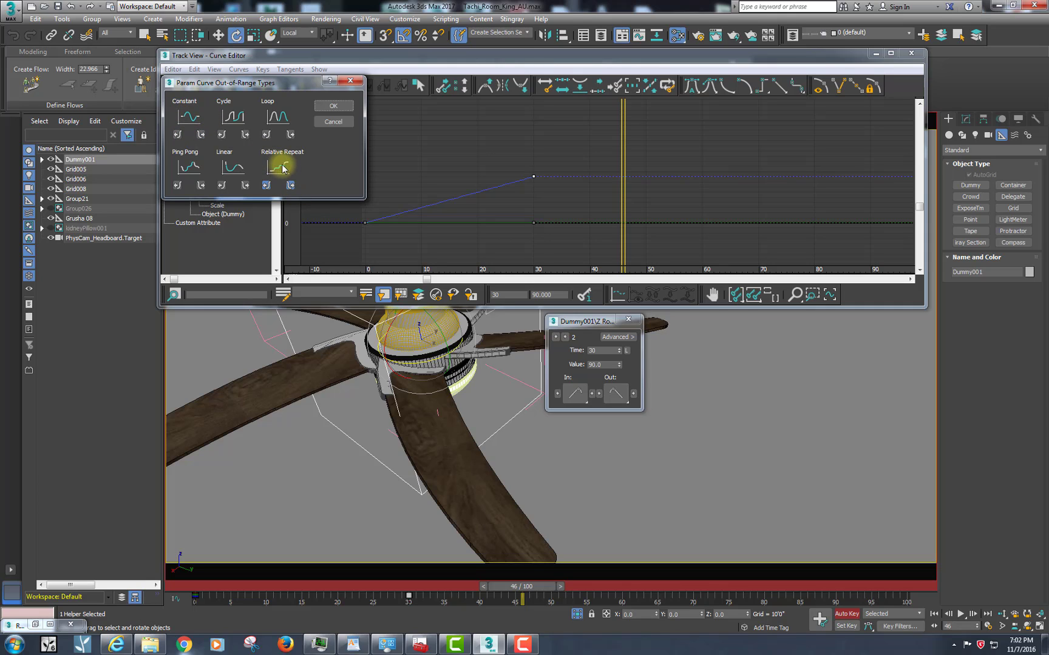
pyautogui.click(333, 107)
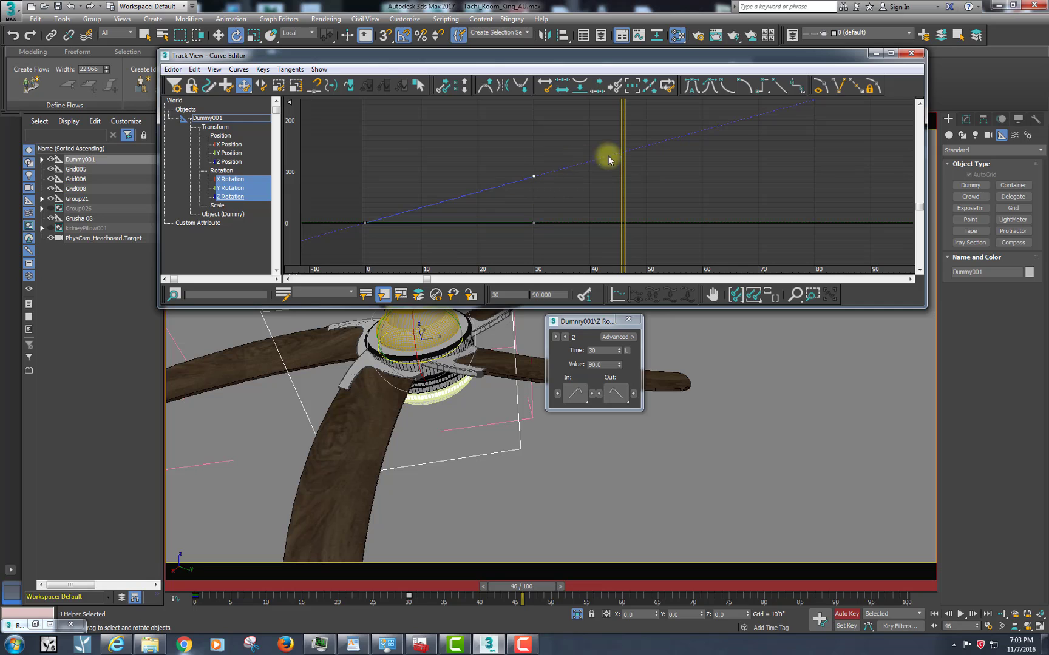
pyautogui.scroll(-3, 748, 227)
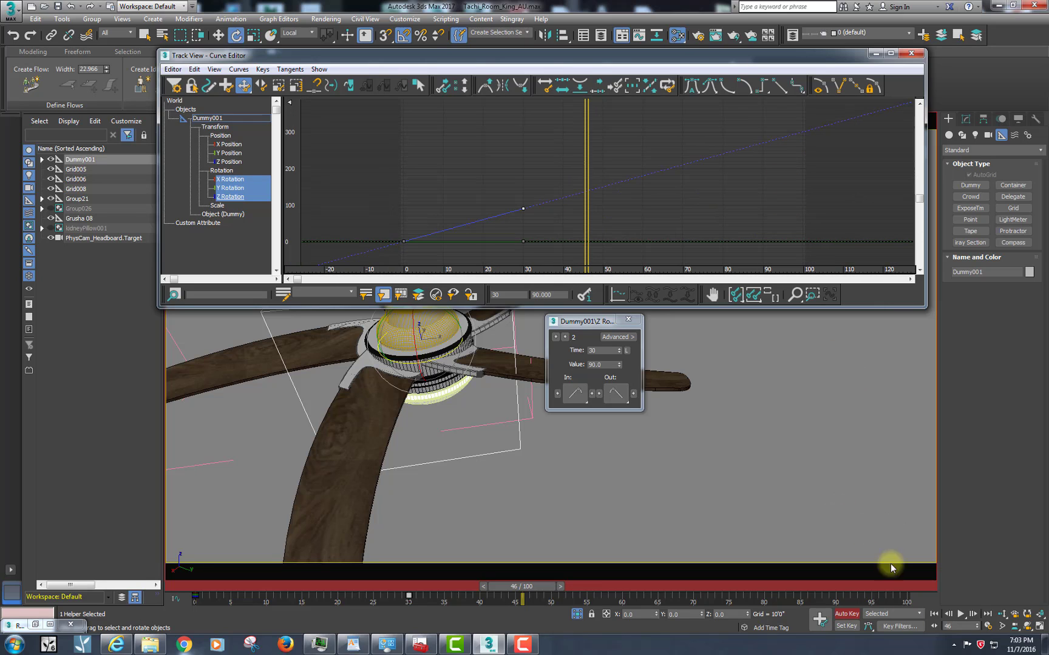
pyautogui.moveTo(493, 214); pyautogui.dragTo(511, 189, button='middle')
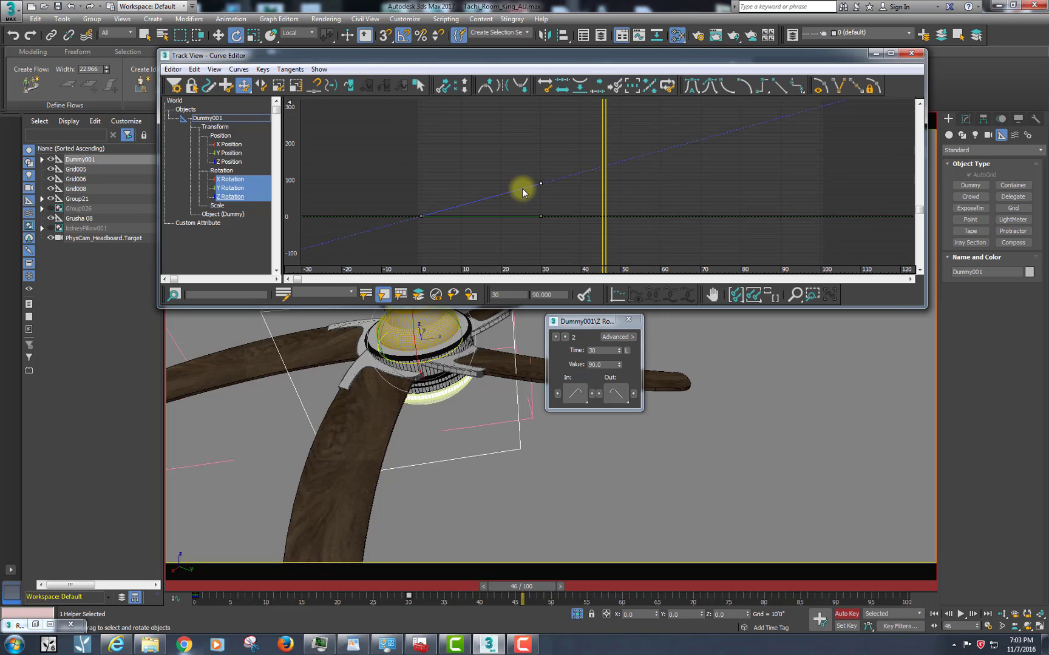
pyautogui.scroll(1, 533, 187)
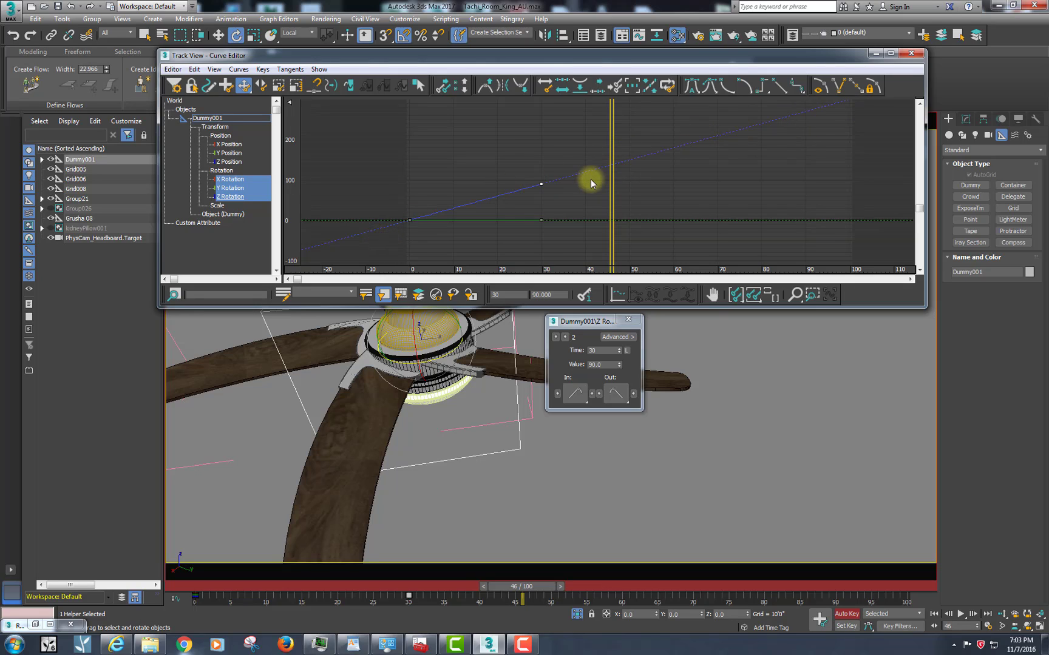
# Step: Minimize the Curve Editor and play the fan animation, orbiting to view it from below, and stop playback
pyautogui.click(874, 56)
pyautogui.rightClick(873, 53)
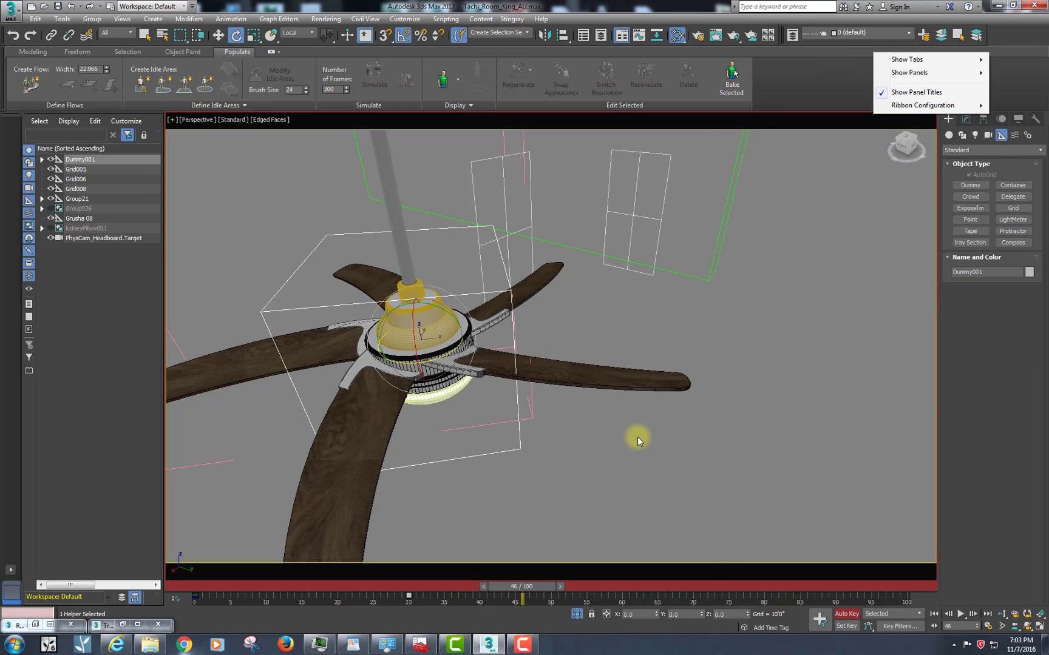
pyautogui.click(961, 614)
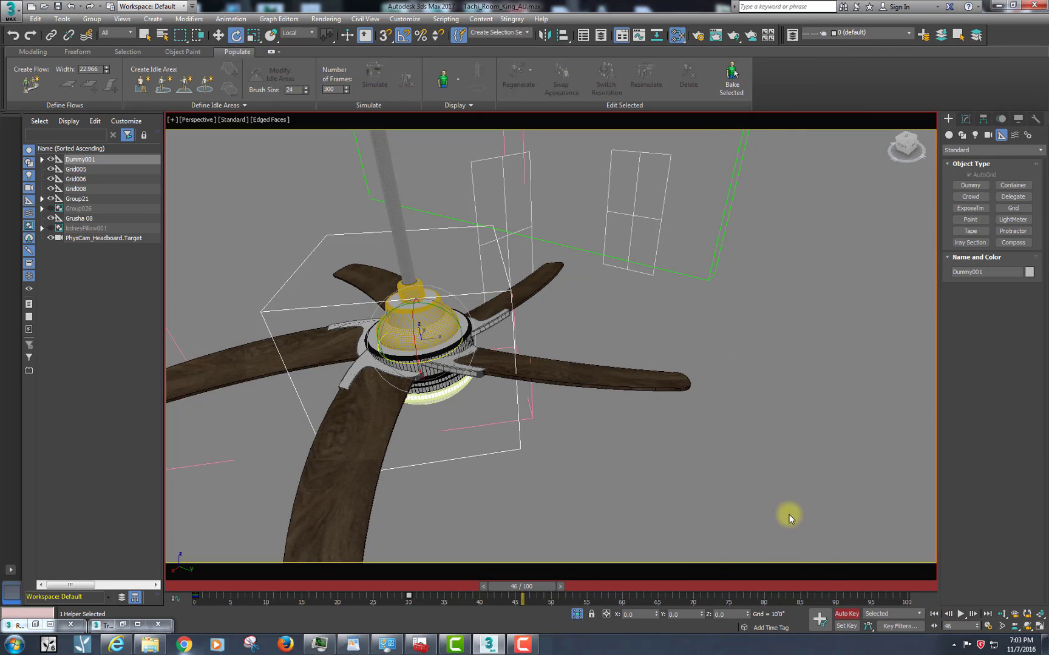
pyautogui.click(959, 613)
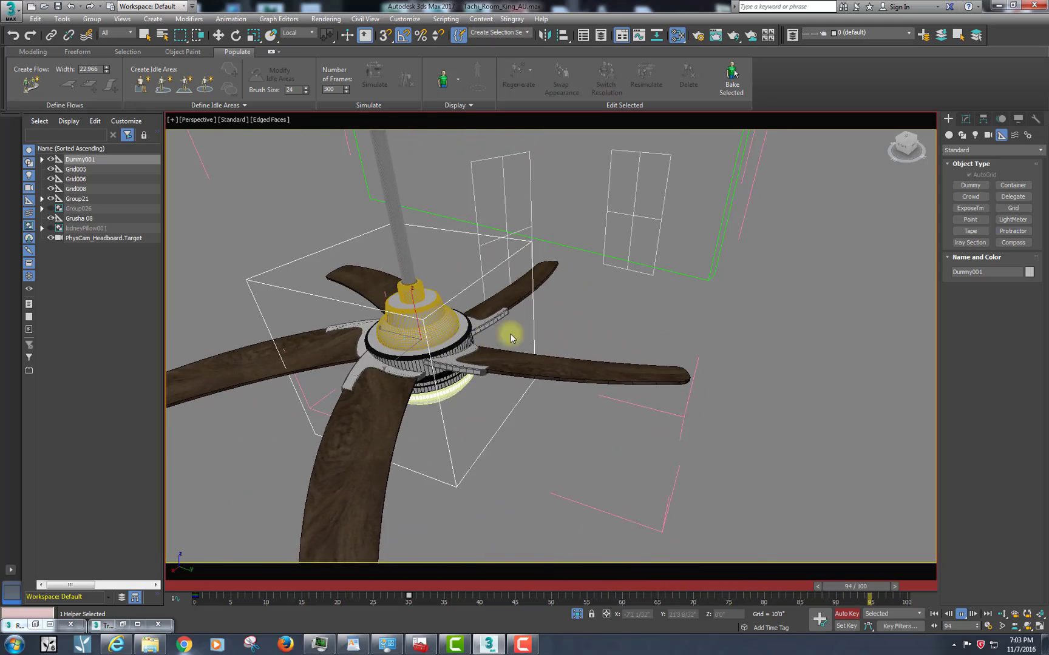
pyautogui.keyDown('alt'); pyautogui.moveTo(510, 347); pyautogui.dragTo(680, 323, button='middle'); pyautogui.keyUp('alt')
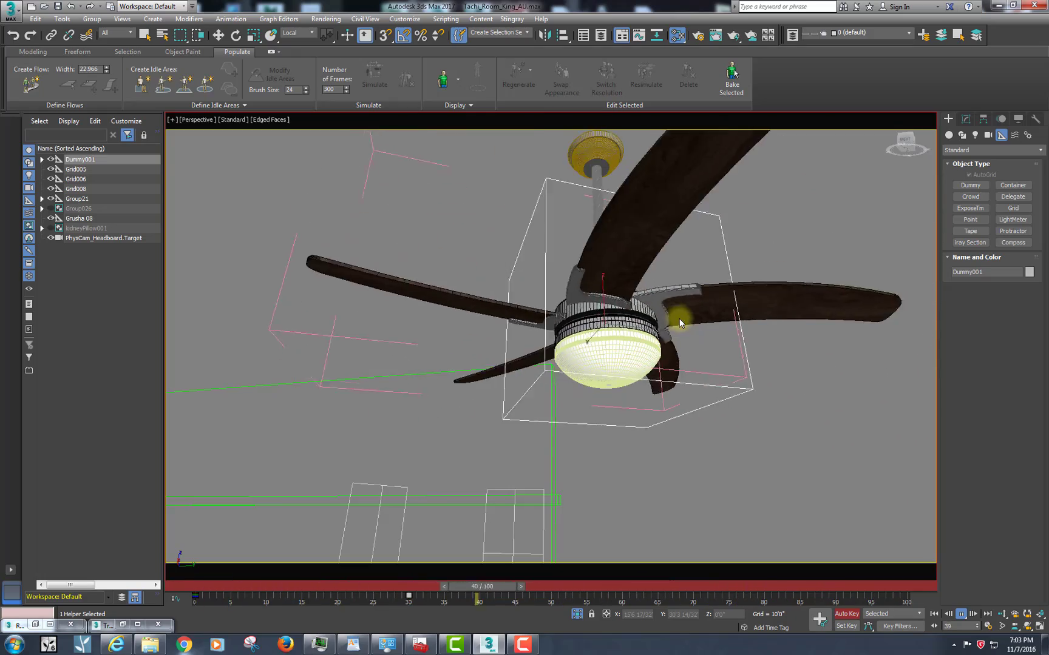
pyautogui.click(961, 616)
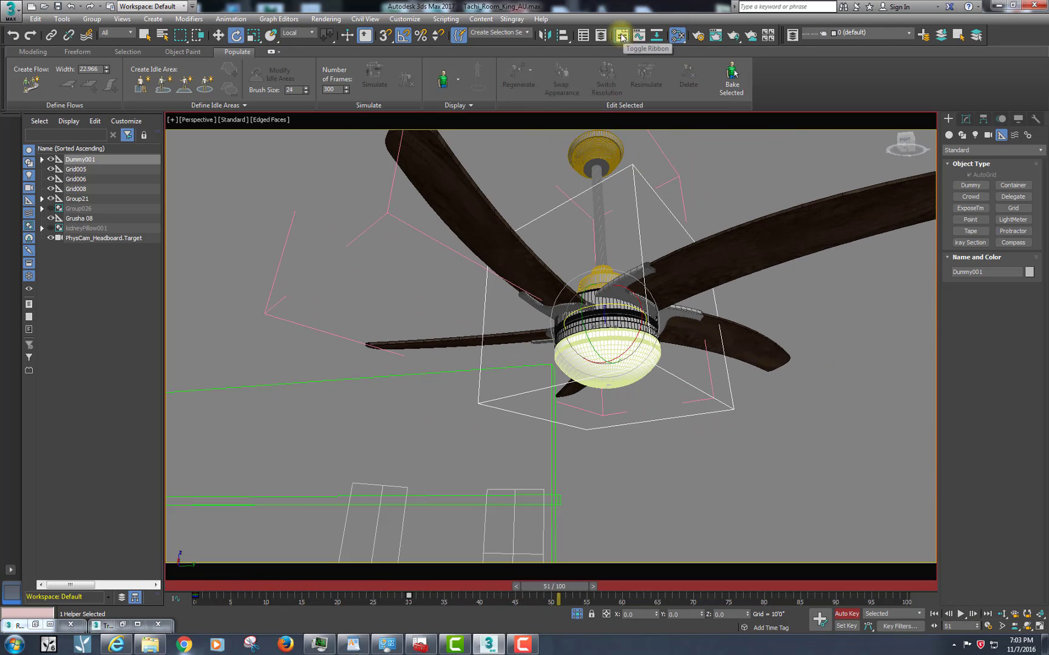
# Step: Reopen the Curve Editor and set the Z Rotation key at frame 30 to -90 to reverse the fan's spin
pyautogui.press('e')
pyautogui.click(122, 625)
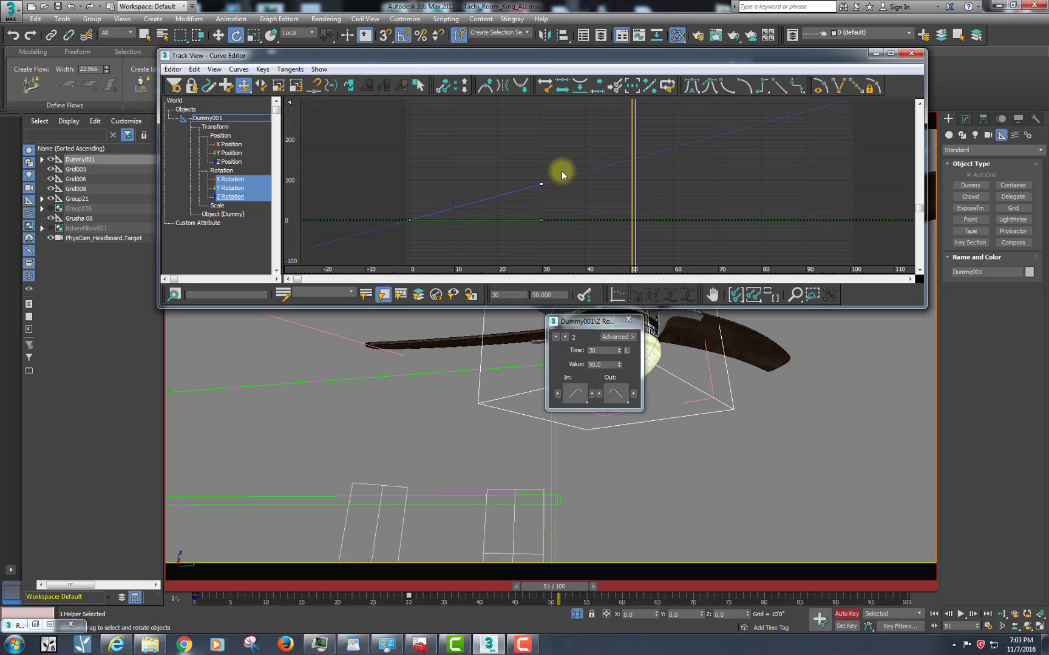
pyautogui.click(541, 183)
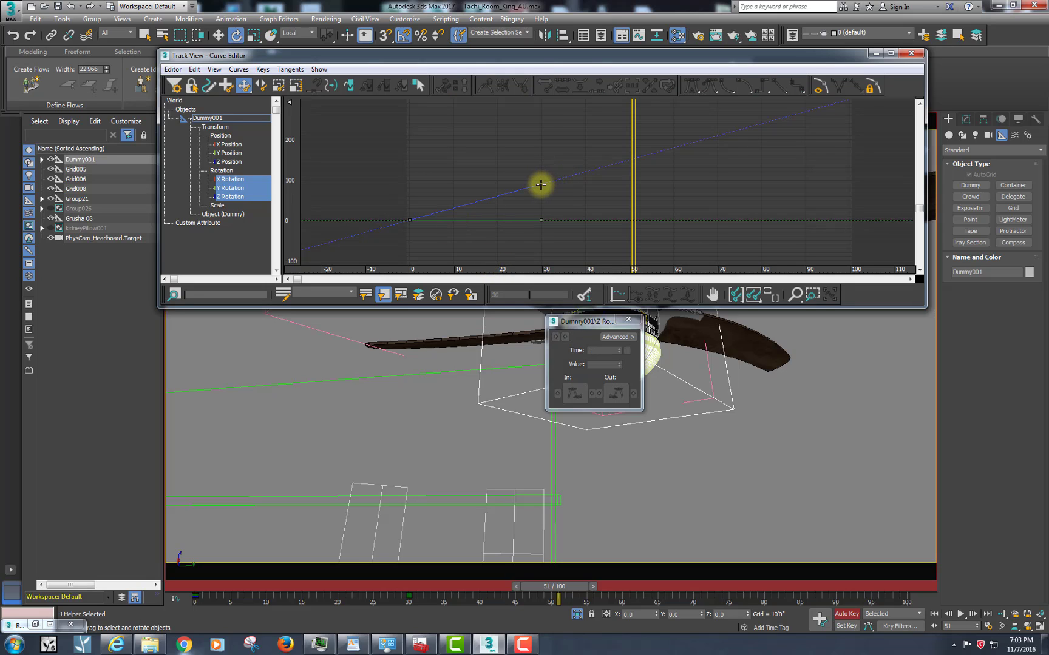
pyautogui.click(540, 183)
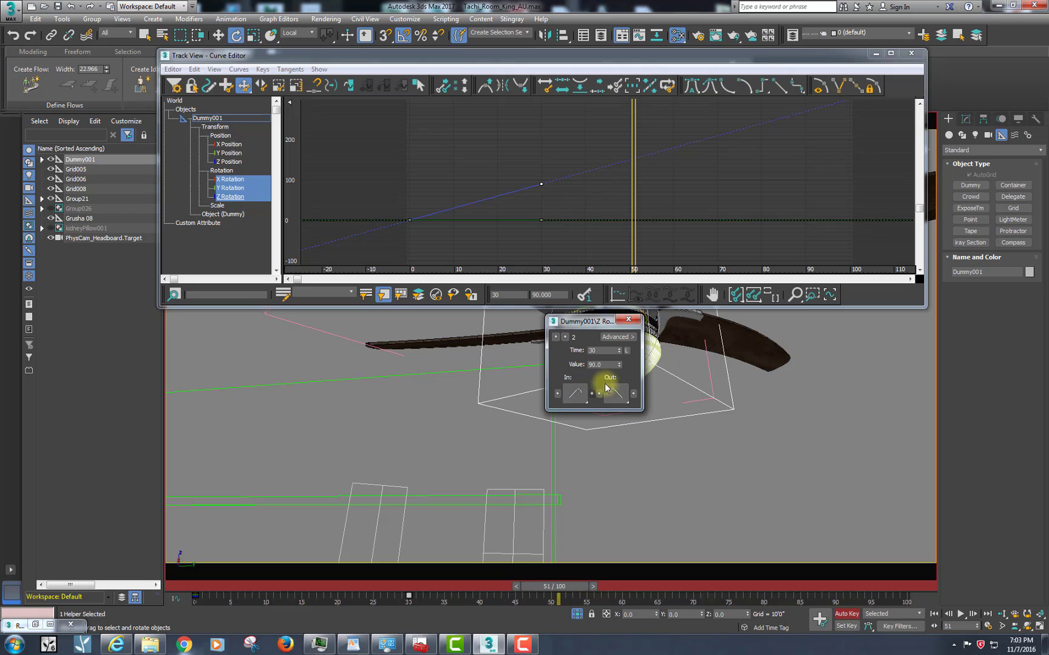
pyautogui.doubleClick(609, 364)
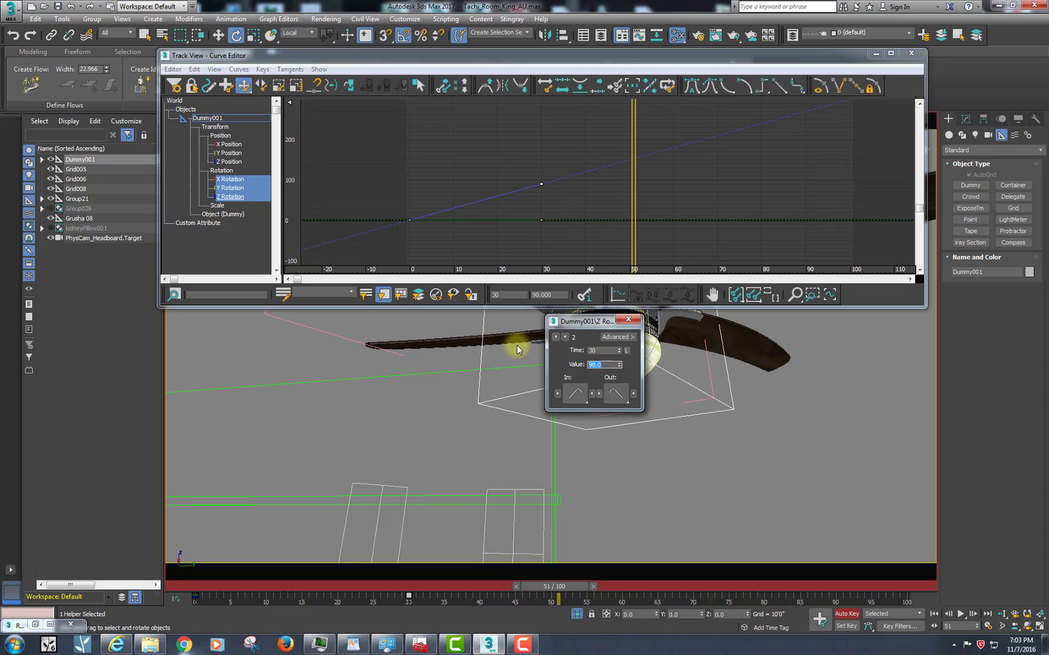
pyautogui.write('-9')
pyautogui.press('Return')
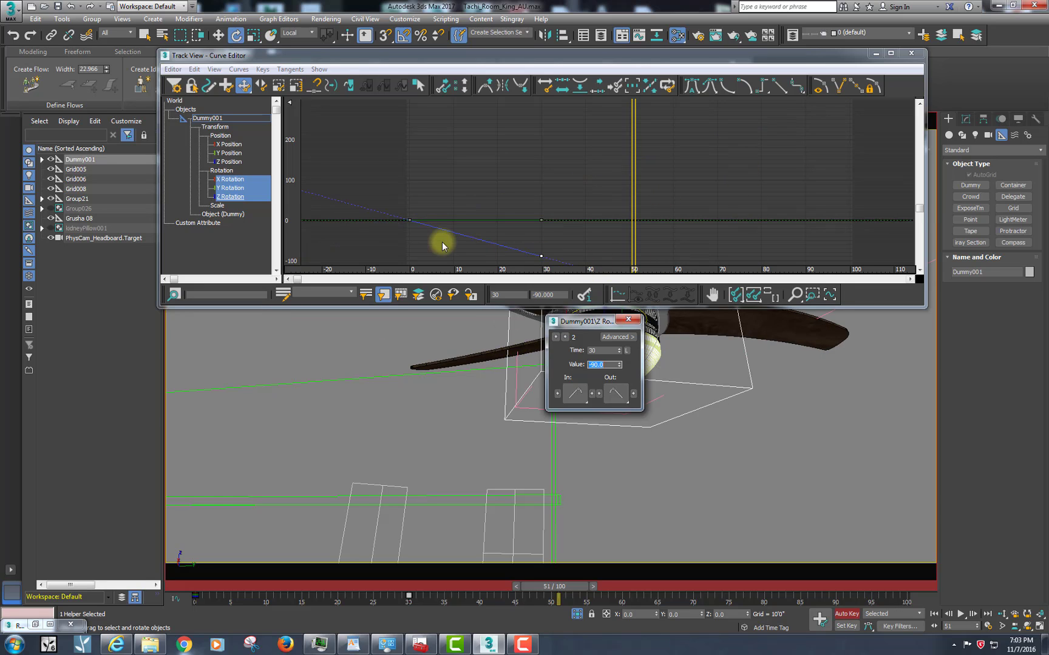
# Step: Minimize the Curve Editor and play the animation briefly to check the fan's spin direction
pyautogui.click(878, 53)
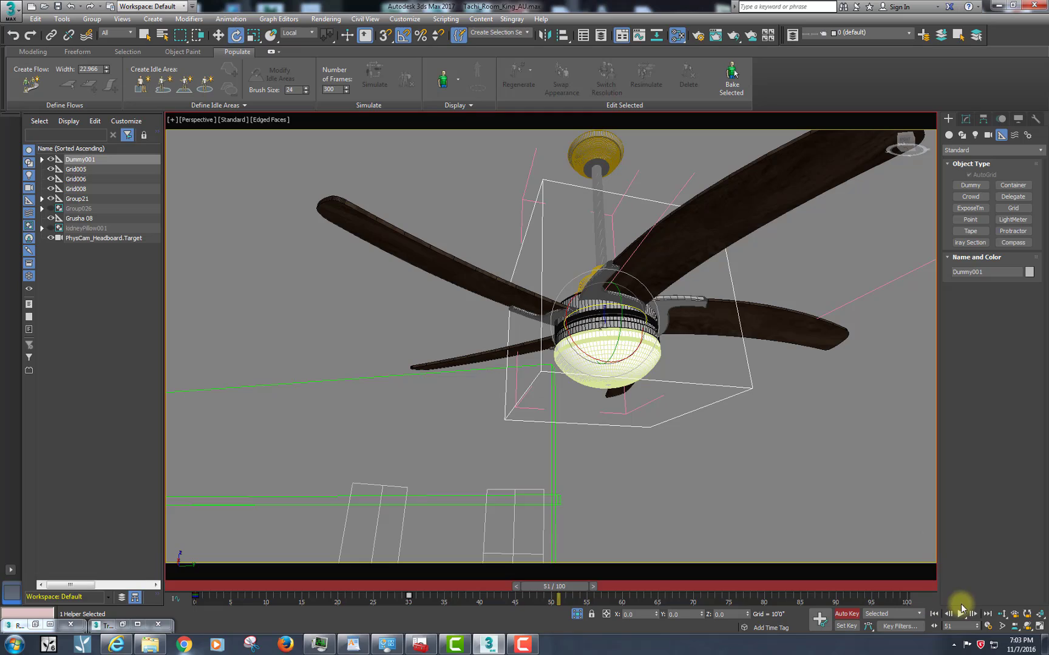
pyautogui.click(962, 611)
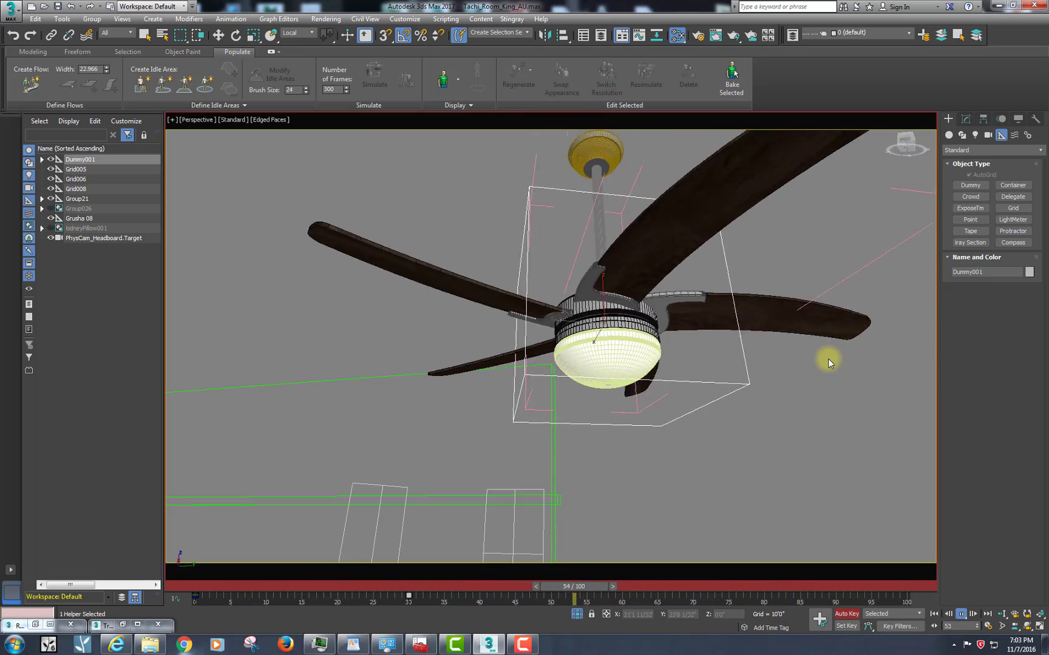
pyautogui.click(963, 615)
# Step: Set the animation's end time to 3000 and play the fan rotation from frame 0 to check it over the longer range
pyautogui.rightClick(961, 614)
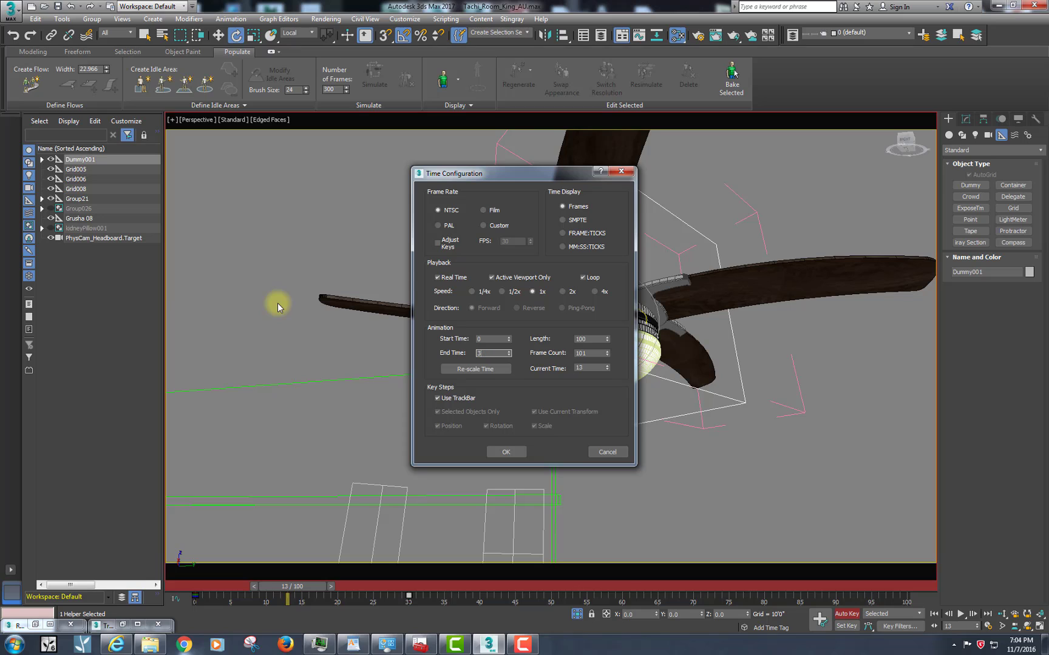
pyautogui.click(506, 453)
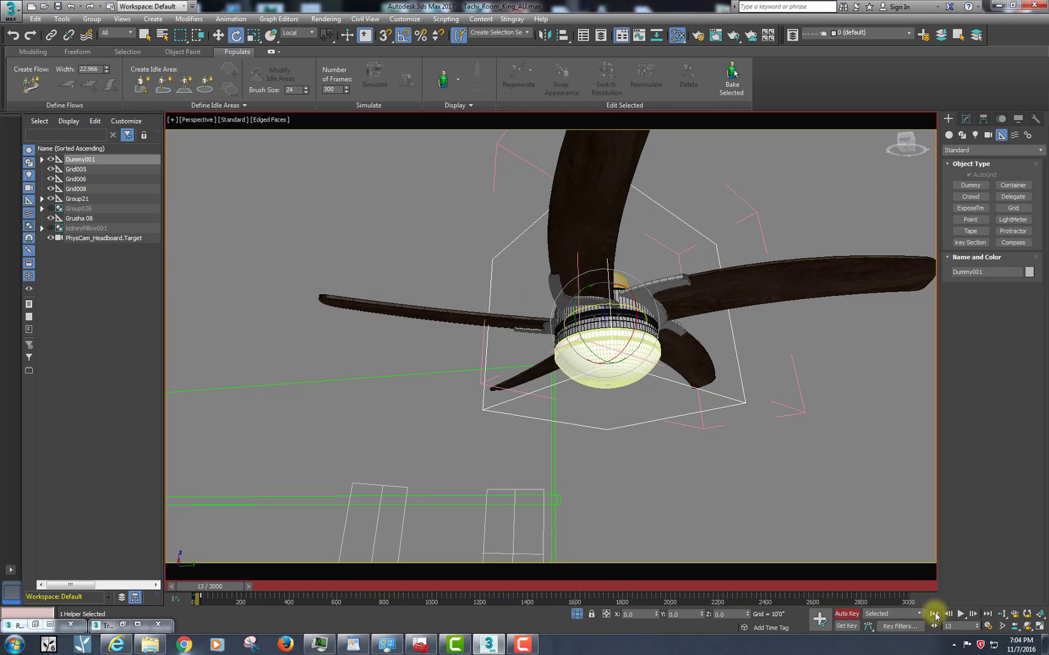
pyautogui.click(934, 614)
pyautogui.click(960, 615)
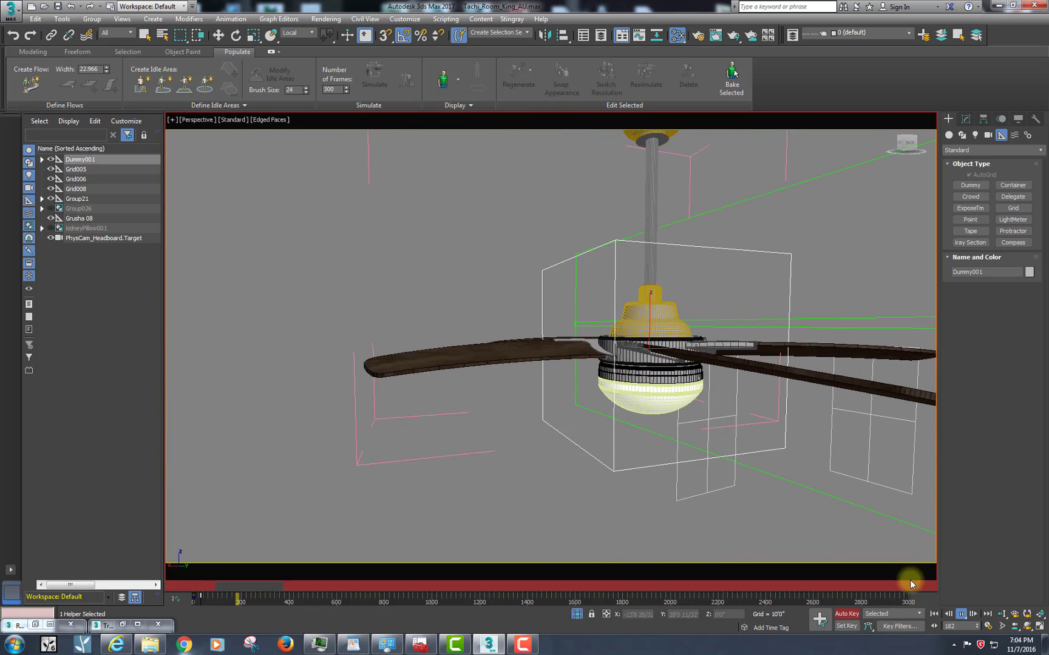
pyautogui.click(960, 615)
pyautogui.click(988, 627)
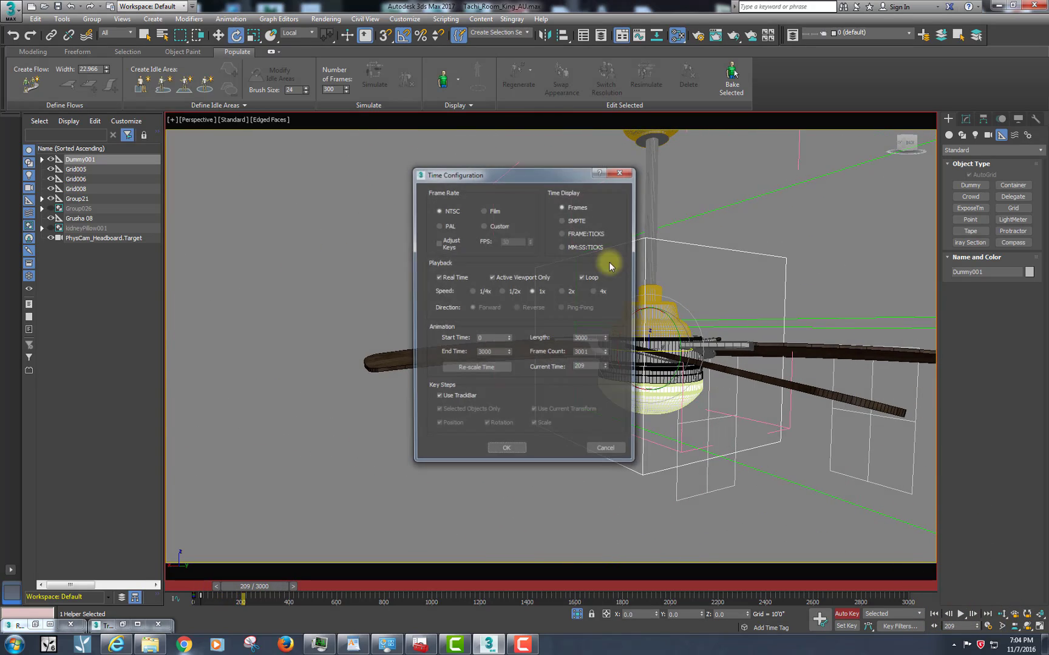
pyautogui.click(614, 452)
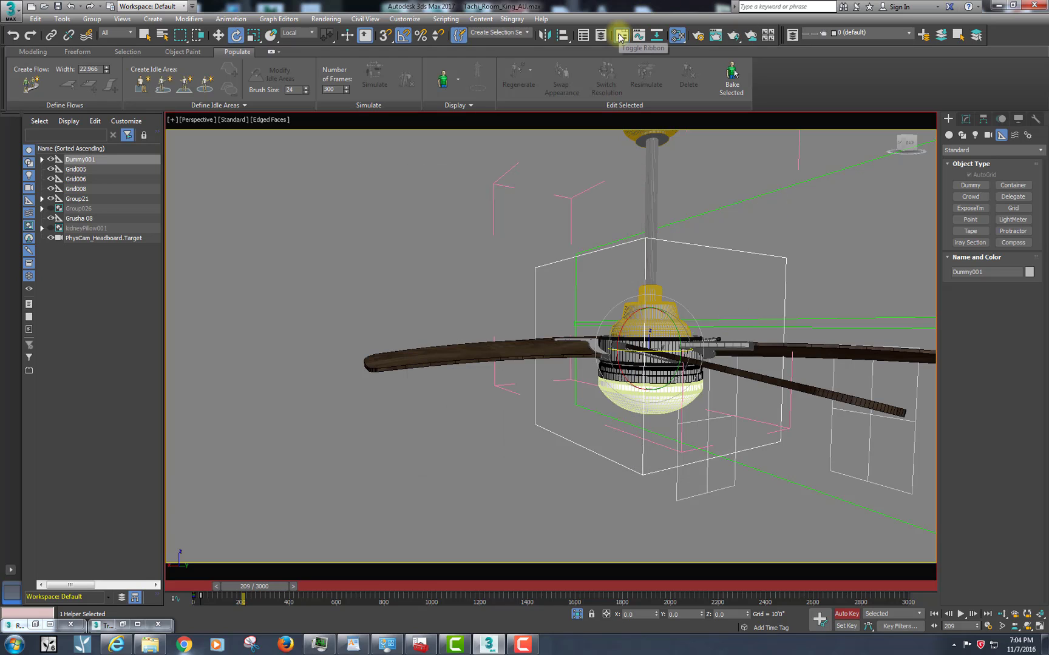
# Step: Set the Z Rotation key at frame 30 to -360 in the Curve Editor, and put the key info and editor windows away
pyautogui.click(123, 625)
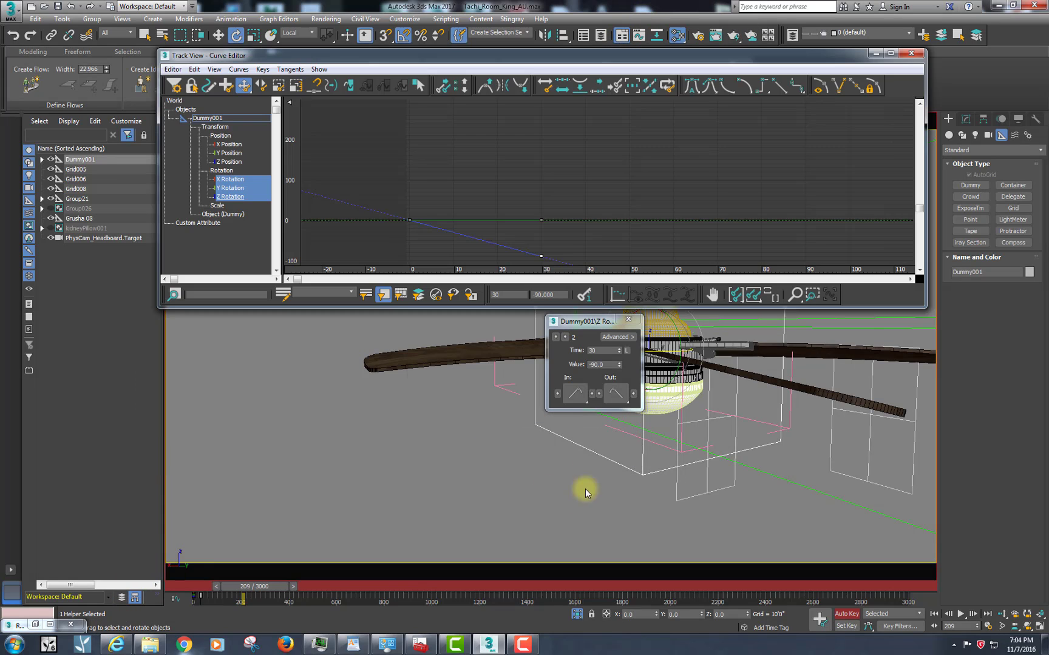
pyautogui.moveTo(563, 228); pyautogui.dragTo(567, 190, button='middle')
pyautogui.click(552, 209)
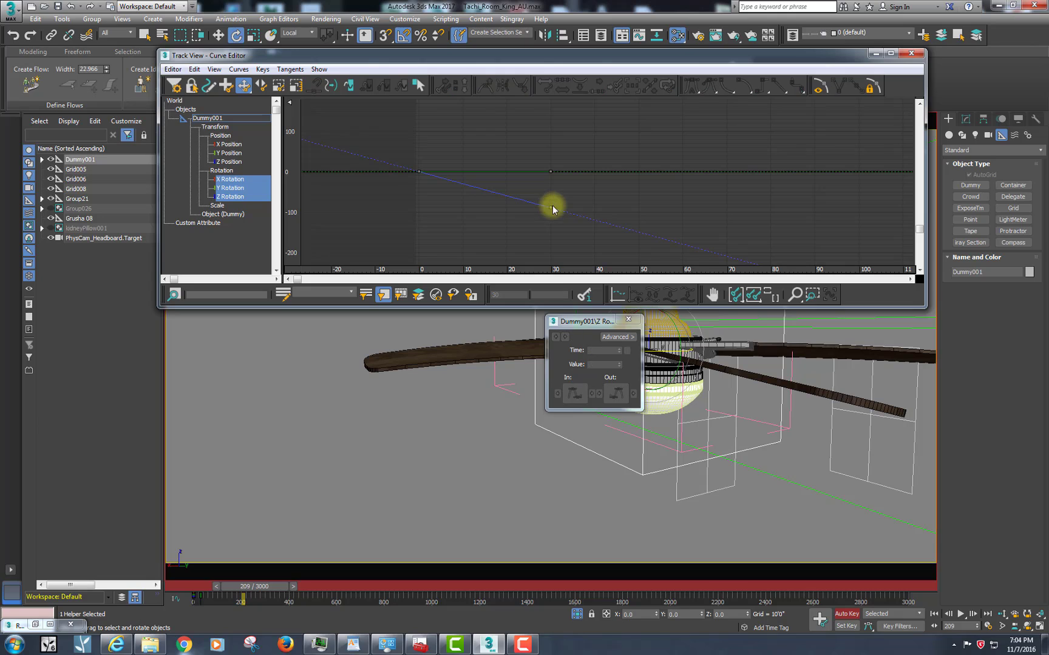
pyautogui.click(549, 207)
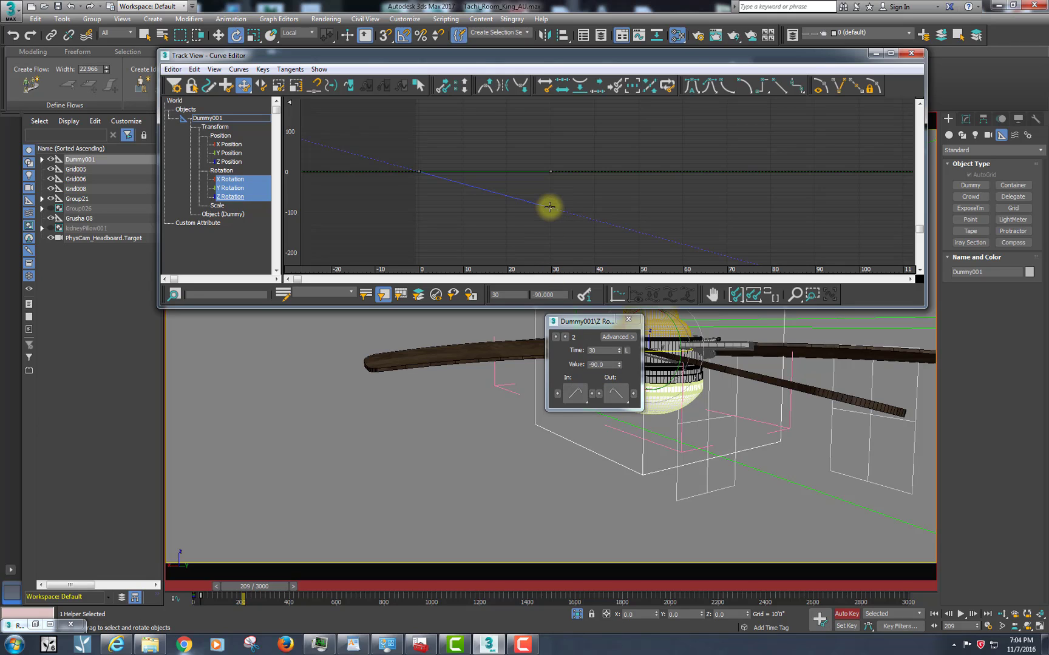
pyautogui.doubleClick(607, 365)
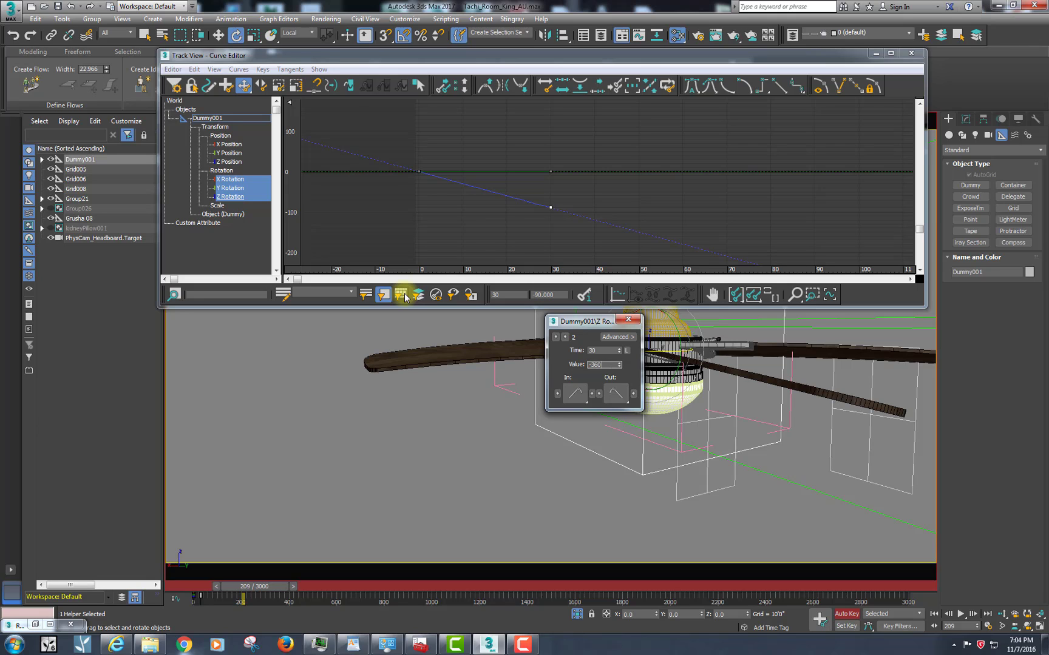
pyautogui.press('Return')
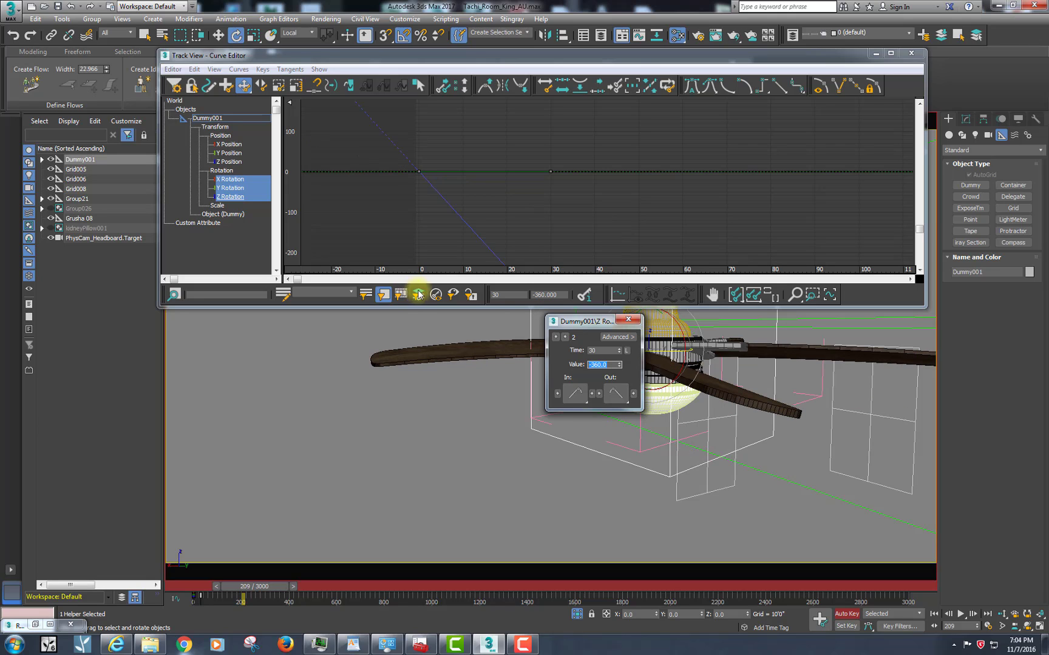
pyautogui.click(628, 319)
pyautogui.click(872, 54)
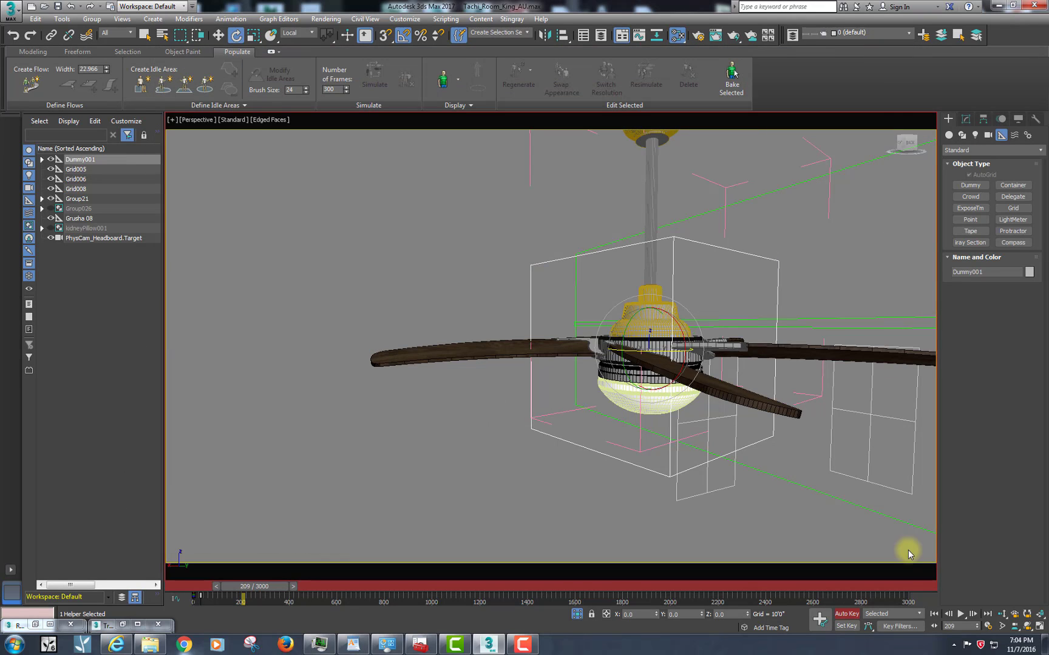
# Step: Play the animation while viewing the fan from below to check its faster rotation, and stop playback
pyautogui.moveTo(740, 444); pyautogui.dragTo(658, 417, button='middle')
pyautogui.moveTo(625, 370)
pyautogui.keyDown('alt'); pyautogui.mouseDown(button='middle')
pyautogui.moveTo(625, 355)
pyautogui.moveTo(637, 366)
pyautogui.mouseUp(button='middle'); pyautogui.keyUp('alt')
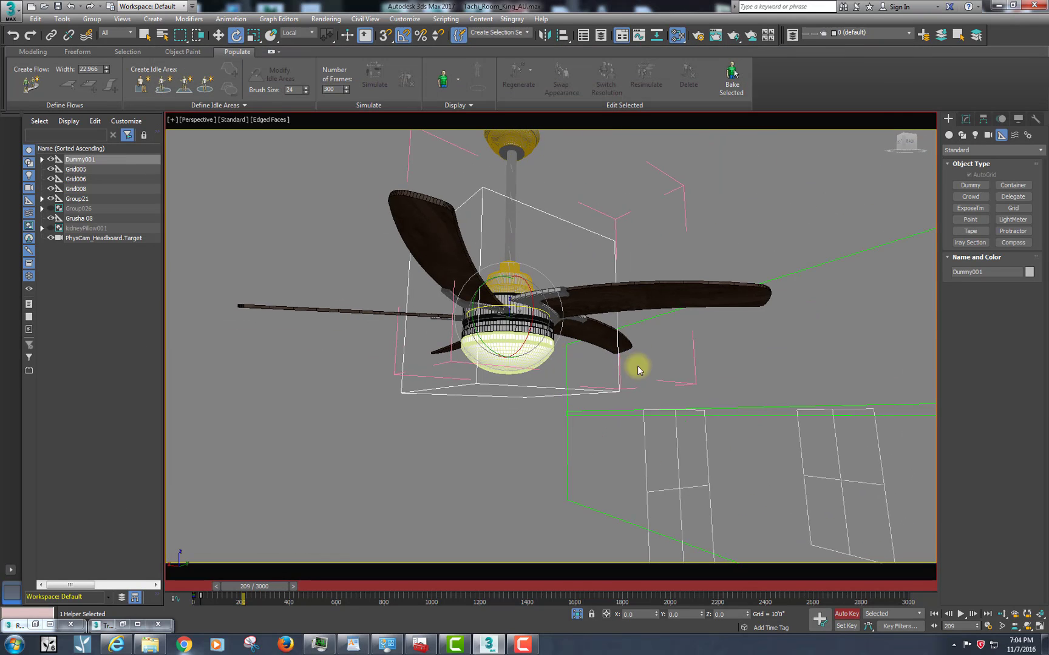
pyautogui.click(962, 614)
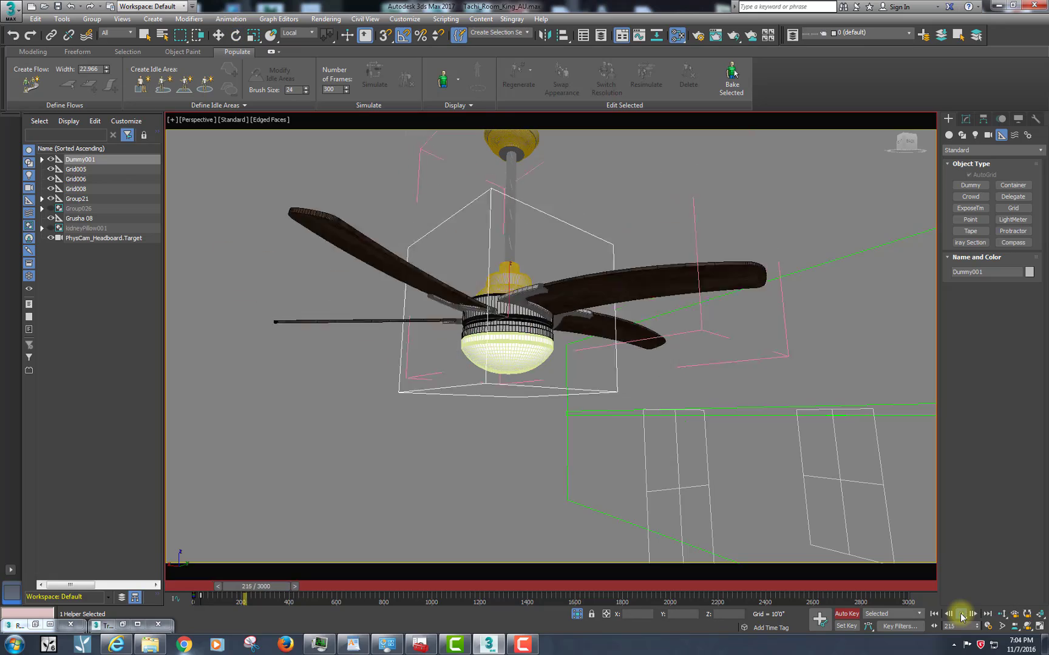
pyautogui.keyDown('alt'); pyautogui.moveTo(645, 420); pyautogui.dragTo(660, 398, button='middle'); pyautogui.keyUp('alt')
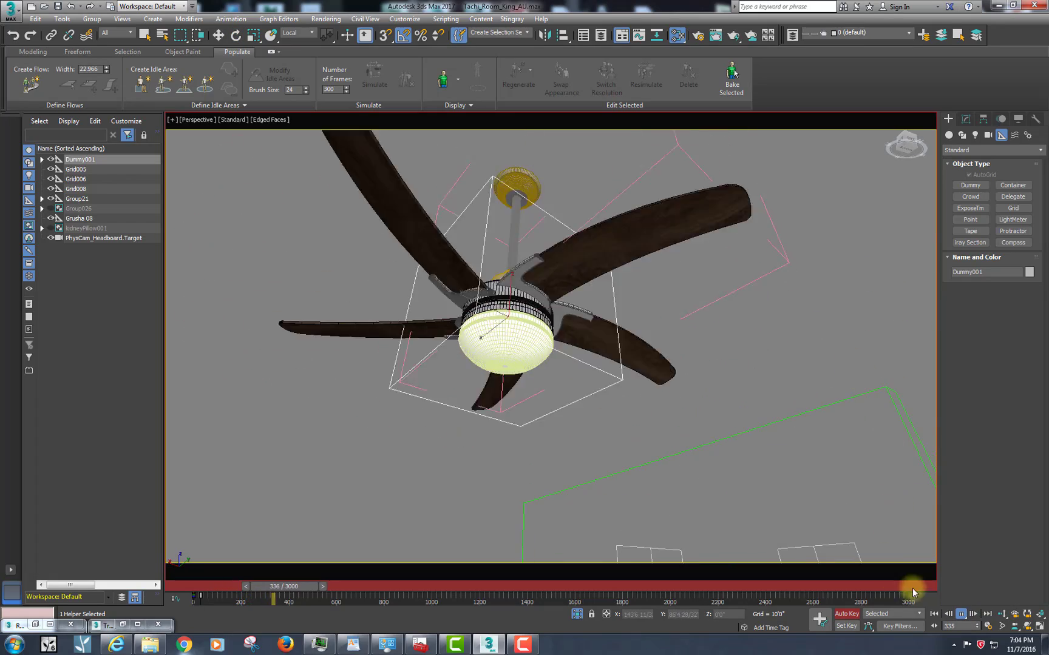
pyautogui.click(962, 614)
pyautogui.press('e')
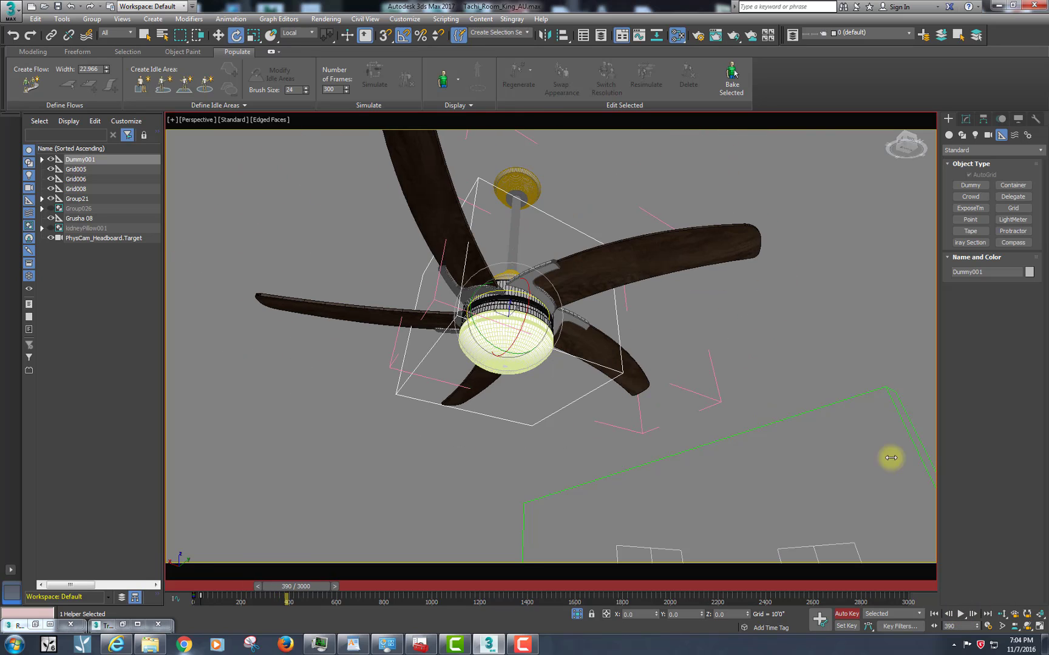